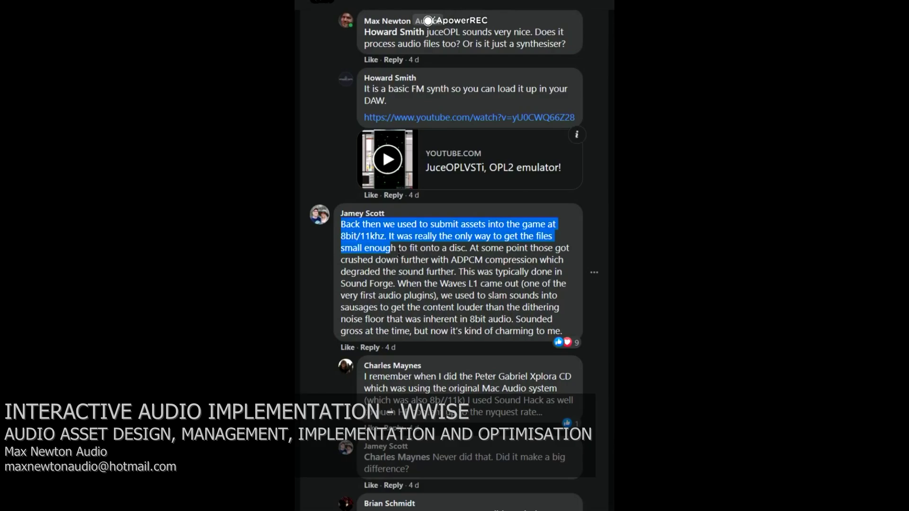
- Read the comment thread on how older games prepared 8-bit, 11 kHz audio assets with ADPCM compression and Waves L1
{"action": "left_click_drag", "start_coordinate": [441, 274], "coordinate": [557, 332]}
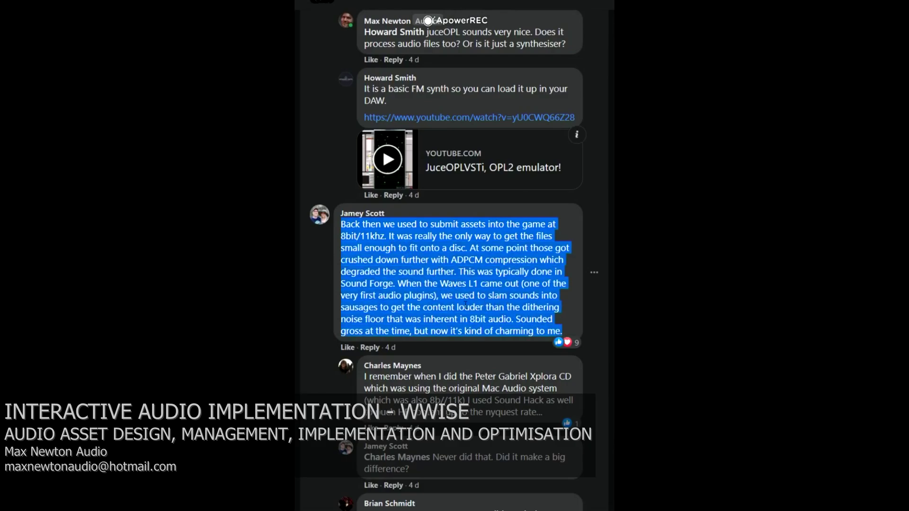
{"action": "scroll", "coordinate": [466, 306], "scroll_direction": "down", "scroll_amount": 5}
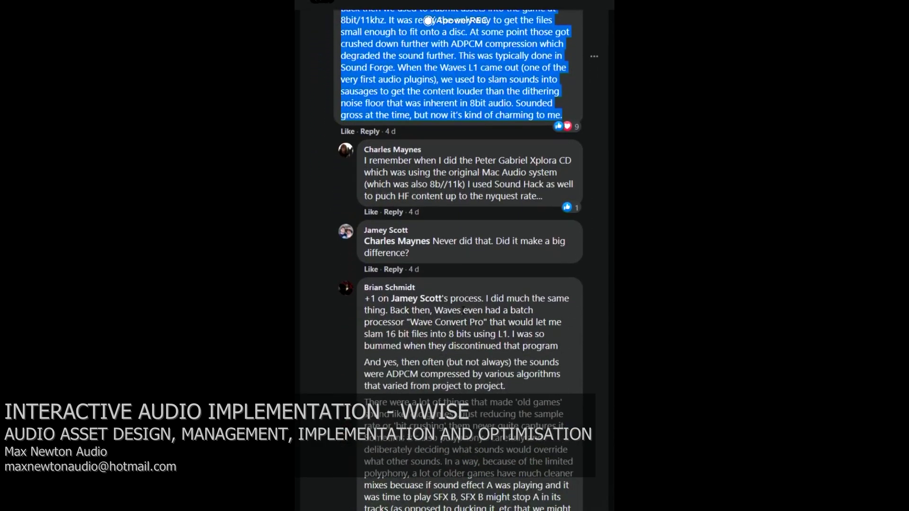
{"action": "scroll", "coordinate": [415, 321], "scroll_direction": "down", "scroll_amount": 3}
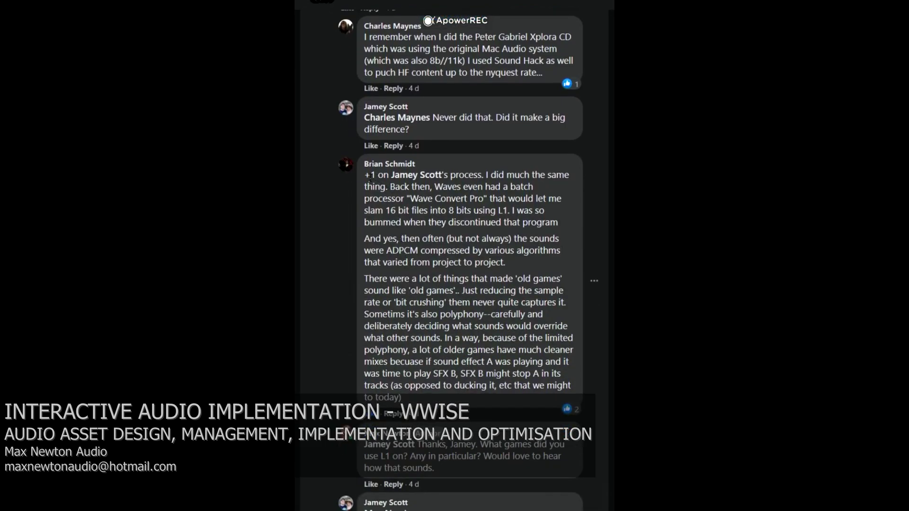
{"action": "left_click_drag", "start_coordinate": [364, 176], "coordinate": [503, 279]}
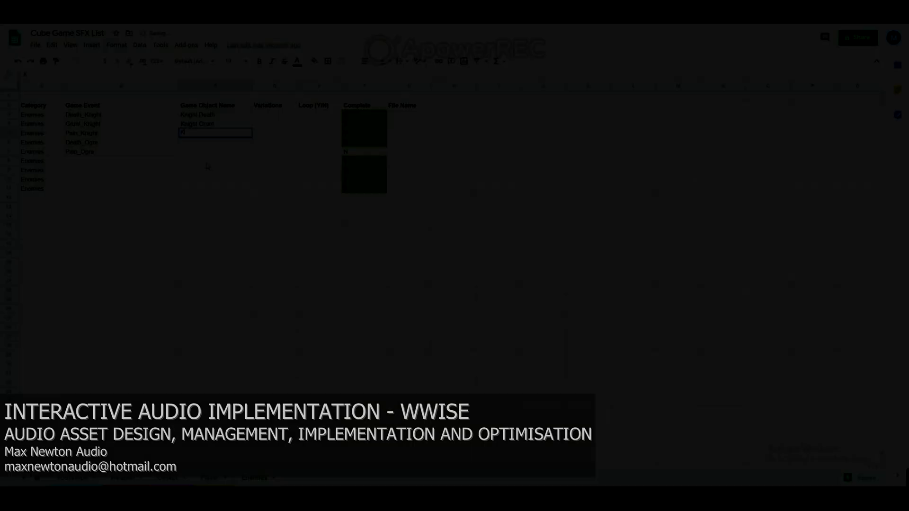
- Fill in the missing game object names: Knight Pain on the Enemies sheet and FS_Tile on the Footsteps sheet
{"action": "type", "text": "night Pain"}
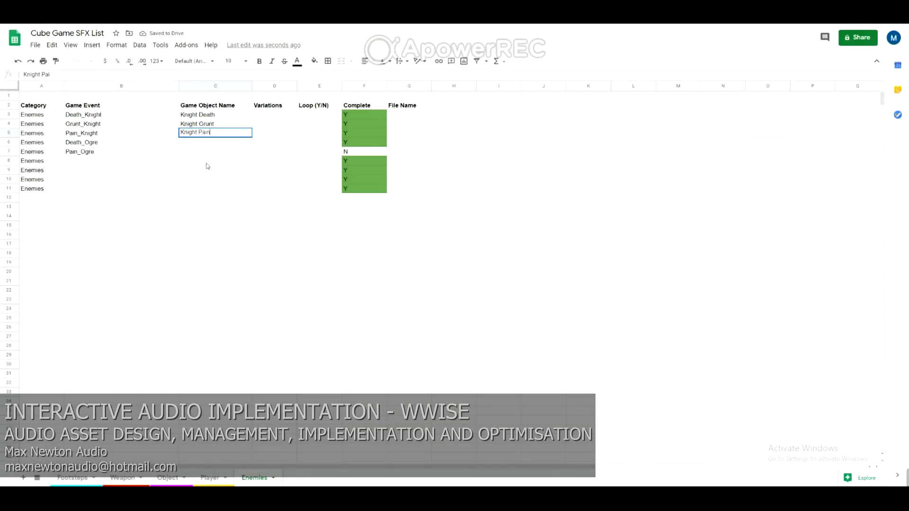
{"action": "key", "text": "Return"}
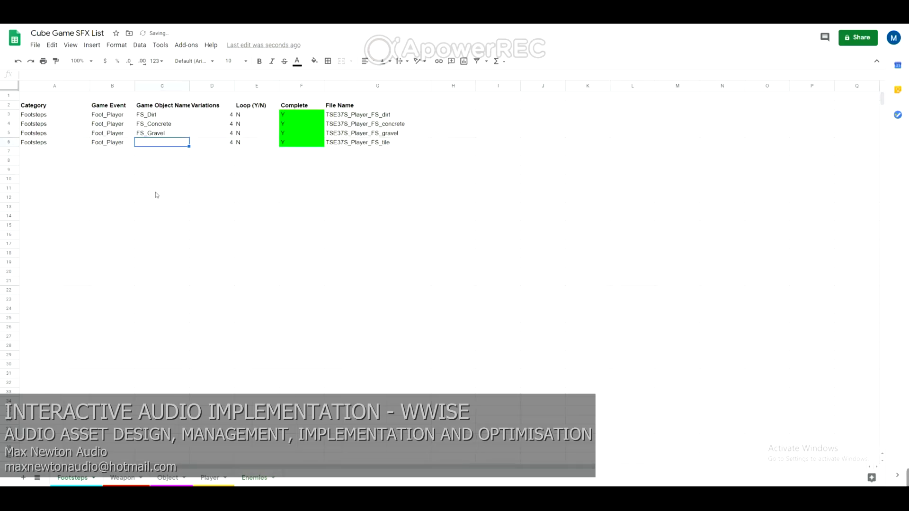
{"action": "type", "text": "FS_Tile"}
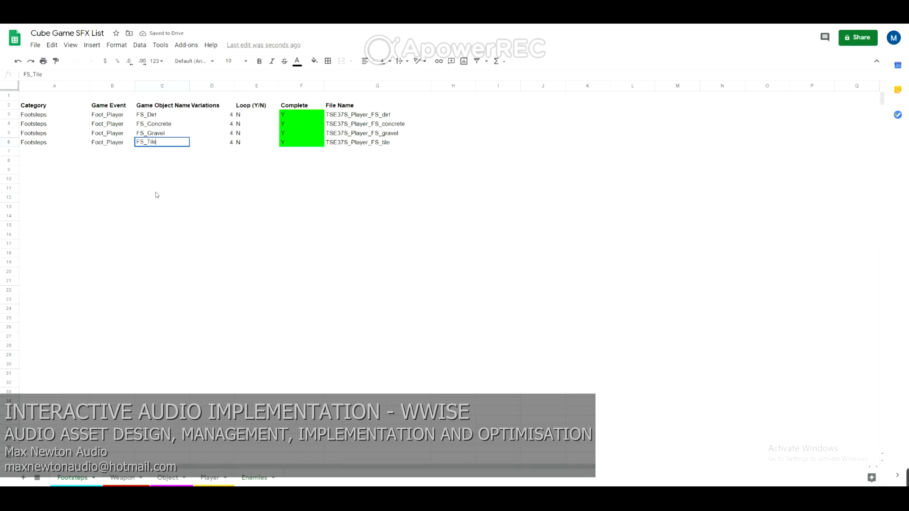
{"action": "key", "text": "Return"}
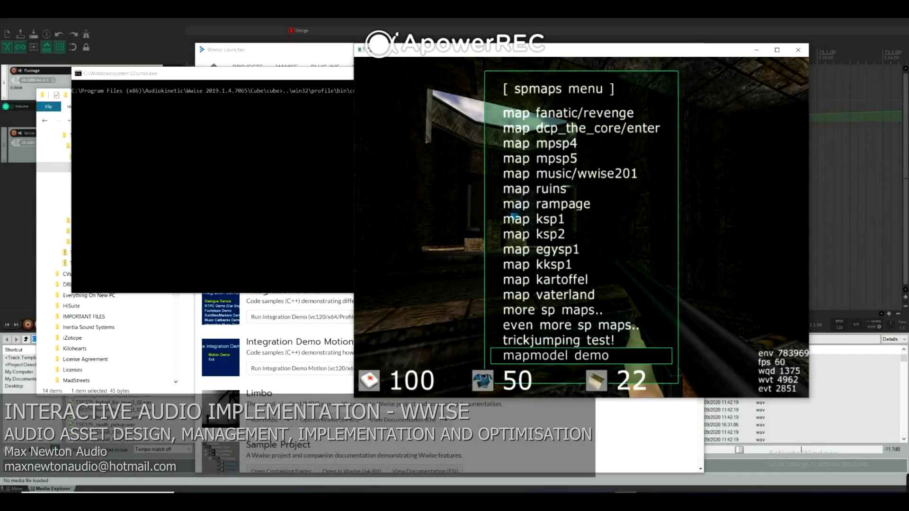
- Switch to the Cube game and open the list of more single-player maps from the spmaps menu
{"action": "key", "text": "Up"}
{"action": "key", "text": "Up"}
{"action": "key", "text": "Up"}
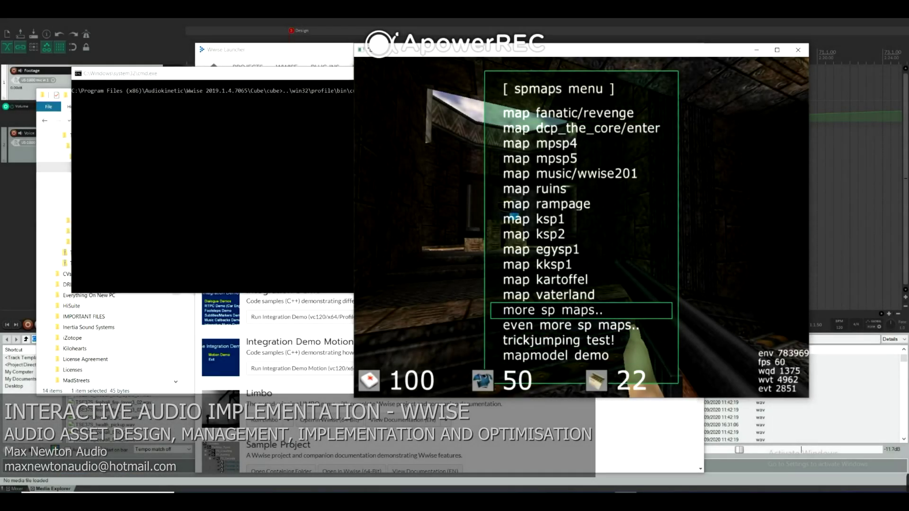
{"action": "key", "text": "Return"}
{"action": "key", "text": "Down"}
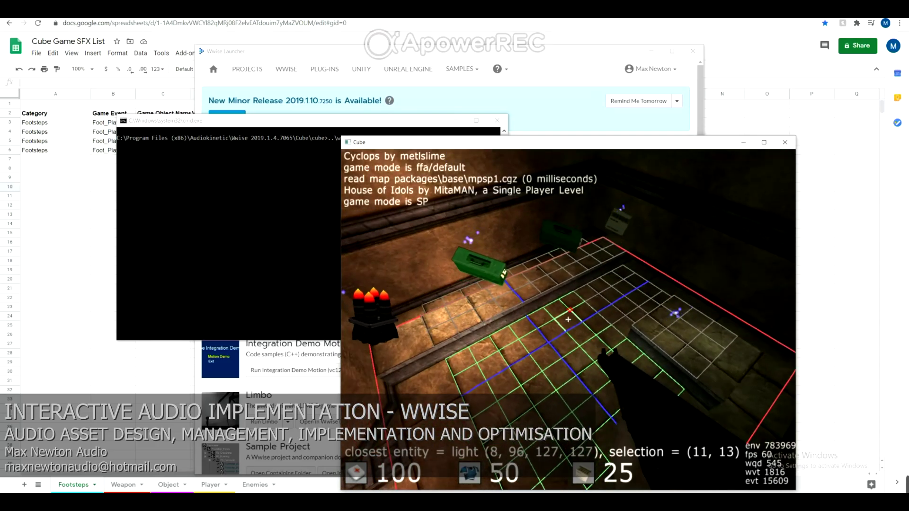
- Bring up the Cube game's main menu and open its editing options
{"action": "key", "text": "Escape"}
{"action": "key", "text": "Up"}
{"action": "key", "text": "Up"}
{"action": "key", "text": "Up"}
{"action": "key", "text": "Up"}
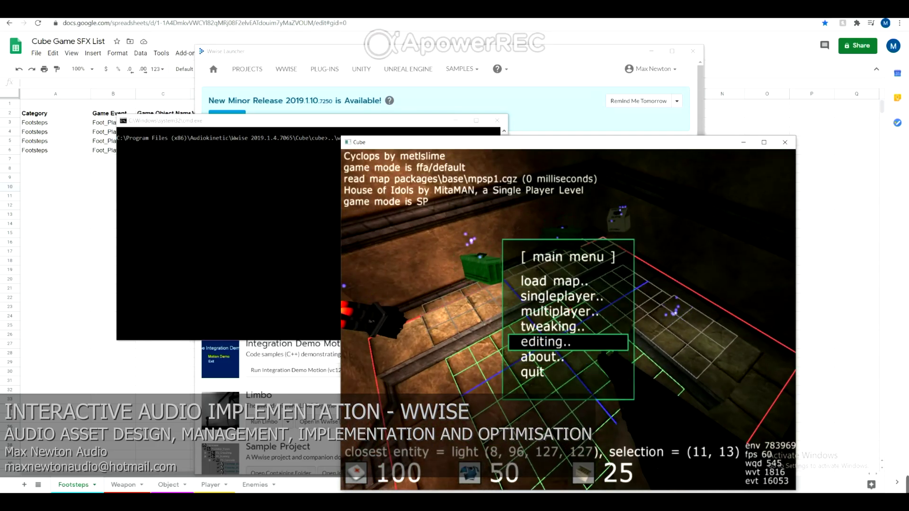
{"action": "key", "text": "Return"}
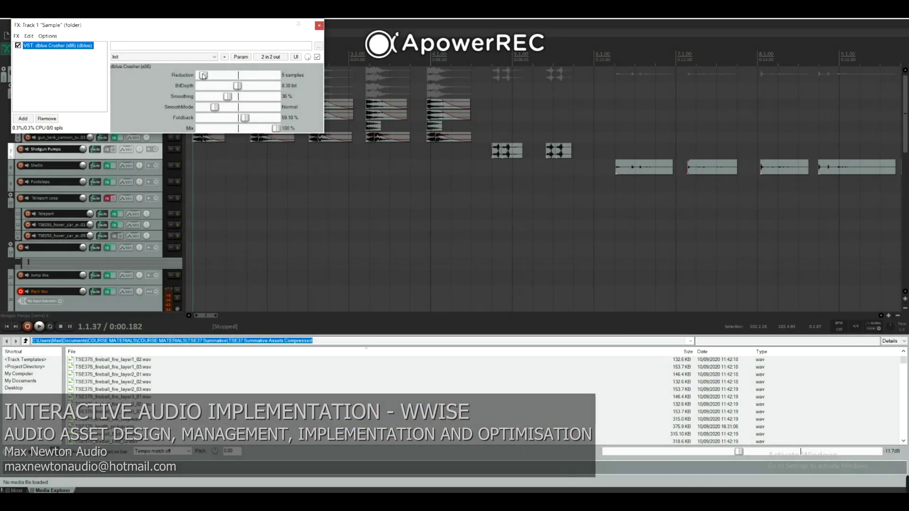
- In REAPER, examine the dblue Crusher's Reduction and Smoothing settings on the Sample track and close the effects window
{"action": "left_click", "coordinate": [203, 75]}
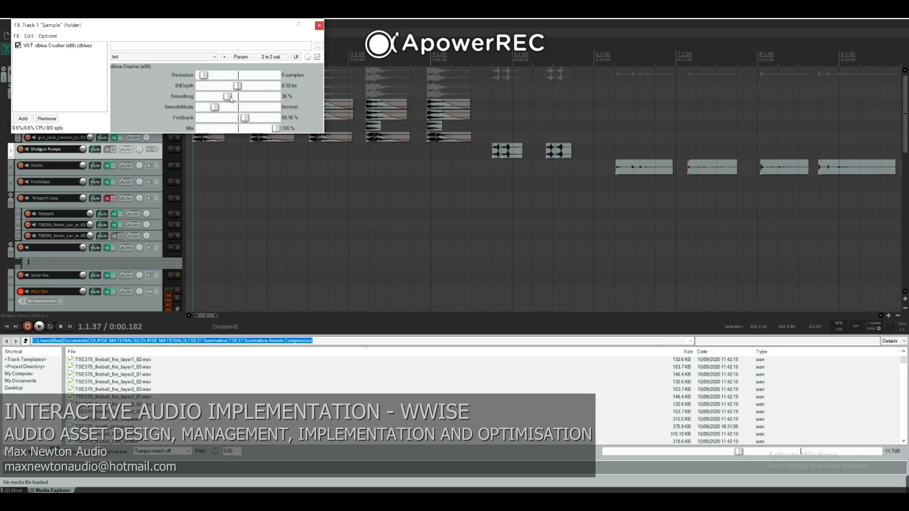
{"action": "mouse_move", "coordinate": [231, 98]}
{"action": "left_mouse_down"}
{"action": "mouse_move", "coordinate": [210, 99]}
{"action": "mouse_move", "coordinate": [229, 99]}
{"action": "left_mouse_up"}
{"action": "left_click", "coordinate": [320, 26]}
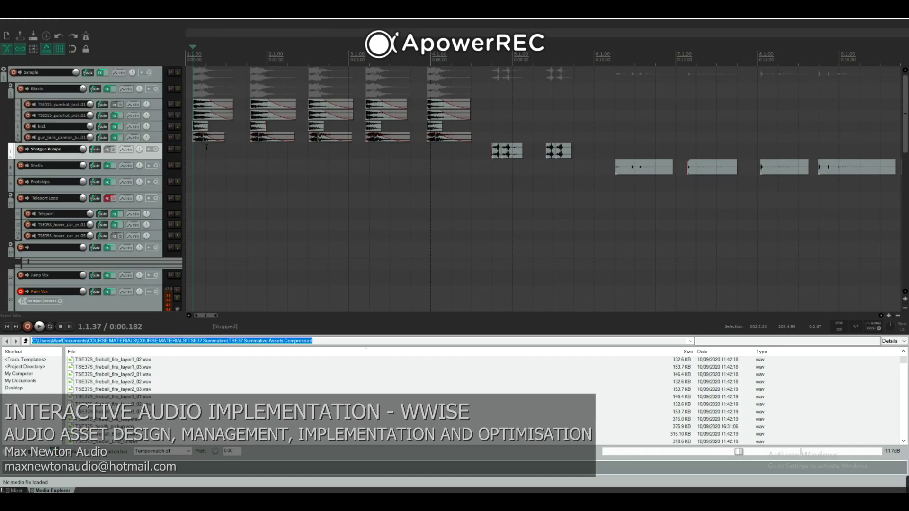
- Toggle the Sample track's folder state and play the gunshot clips to compare how they sound
{"action": "left_click", "coordinate": [5, 82]}
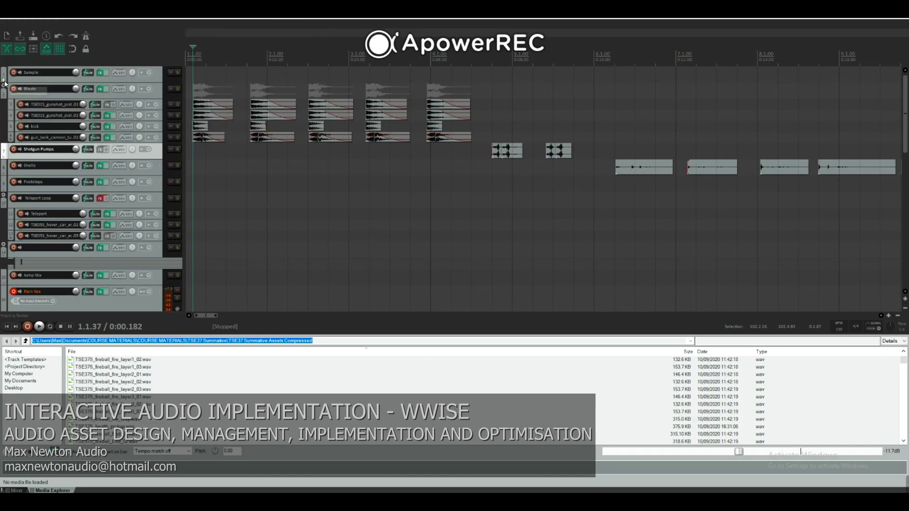
{"action": "key", "text": "space"}
{"action": "key", "text": "space"}
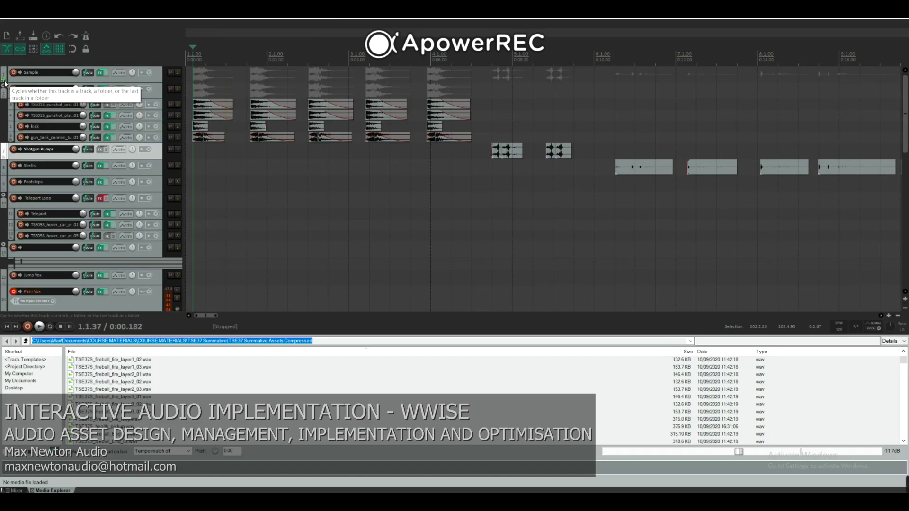
{"action": "left_click", "coordinate": [5, 82]}
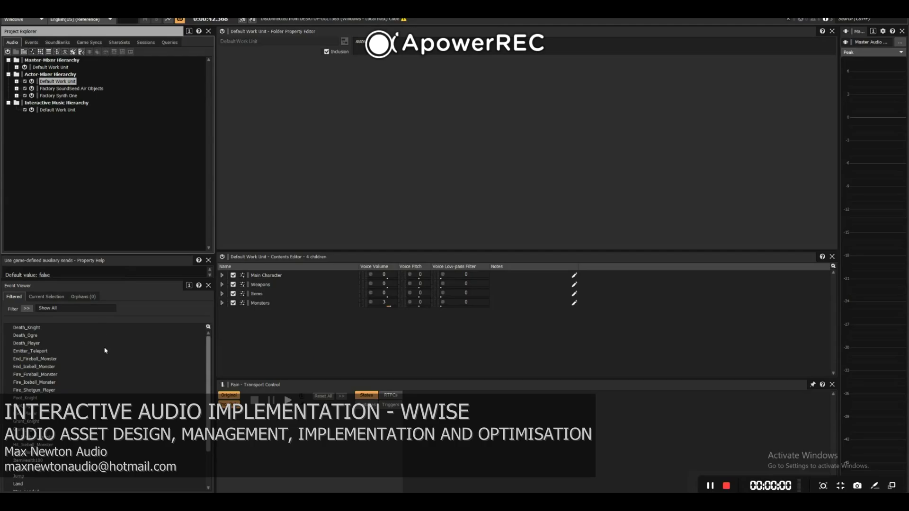
- In Wwise, expand the Actor-Mixer Default Work Unit to show the contents of Items, Item Pickup, Main Character, Monsters and Weapons
{"action": "left_click", "coordinate": [17, 82]}
{"action": "left_click", "coordinate": [25, 88]}
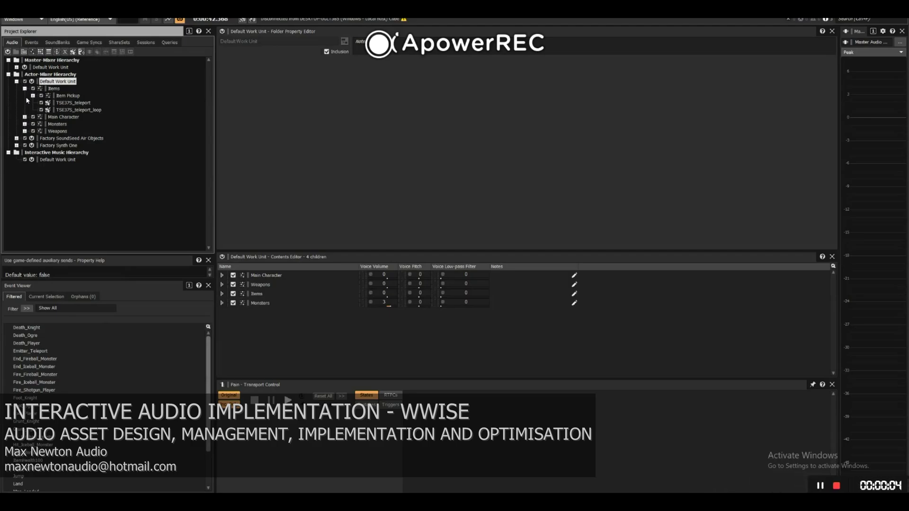
{"action": "left_click", "coordinate": [32, 96]}
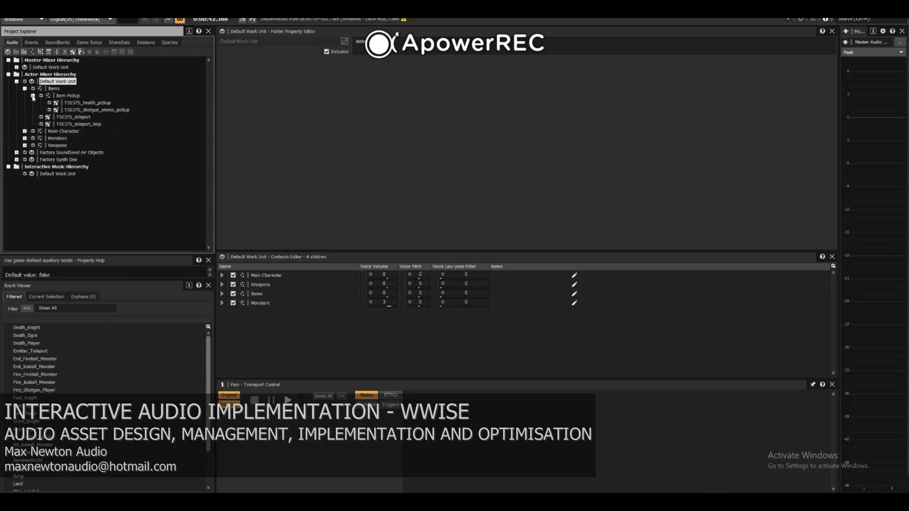
{"action": "left_click", "coordinate": [25, 131]}
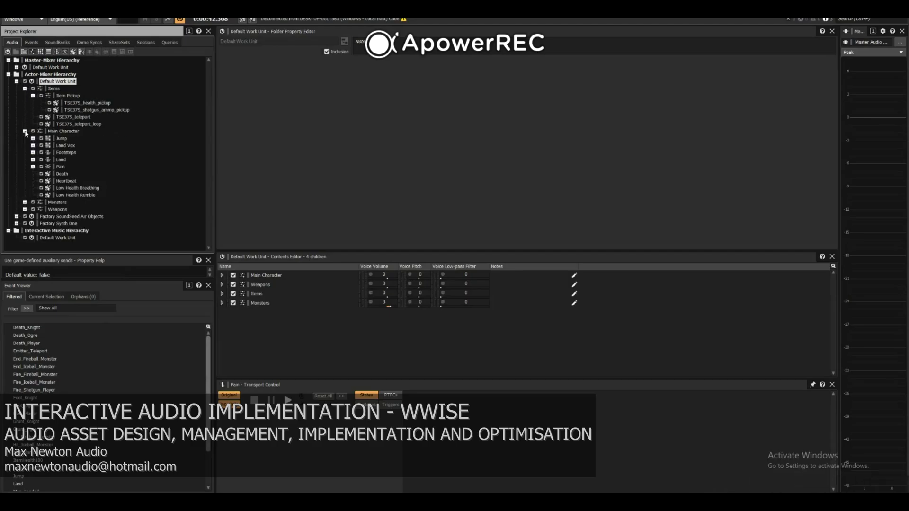
{"action": "left_click", "coordinate": [24, 202]}
{"action": "left_click", "coordinate": [25, 216]}
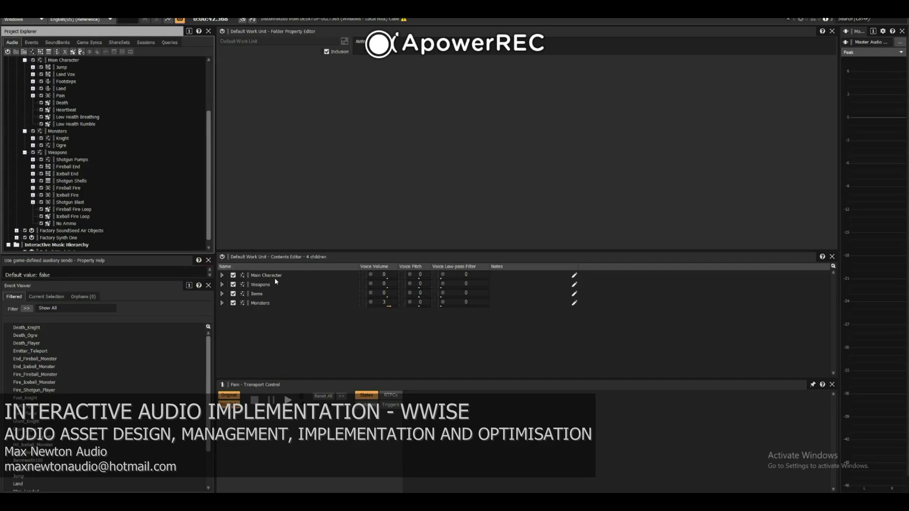
- Examine the positioning properties of the Weapons, Items and Monsters actor-mixers in the Default Work Unit
{"action": "left_click", "coordinate": [222, 277]}
{"action": "left_click", "coordinate": [260, 285]}
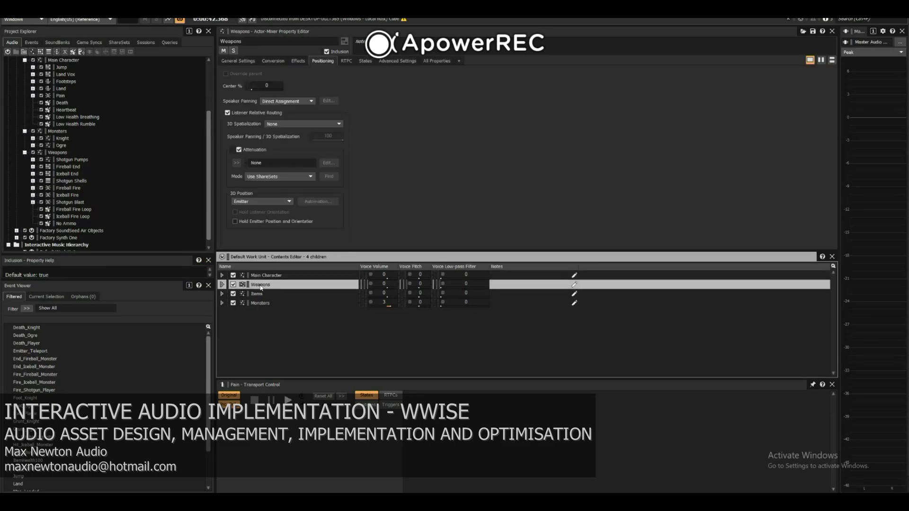
{"action": "left_click", "coordinate": [264, 295]}
{"action": "left_click", "coordinate": [264, 304]}
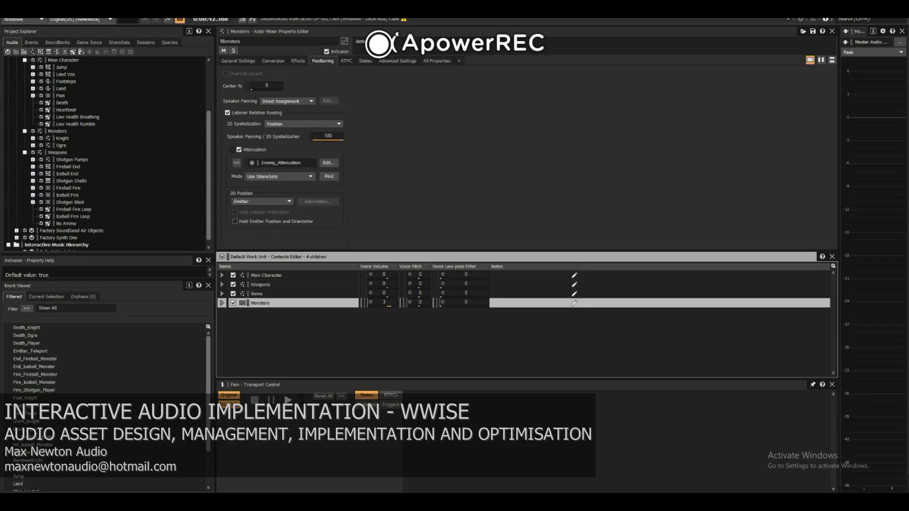
{"action": "mouse_move", "coordinate": [877, 480]}
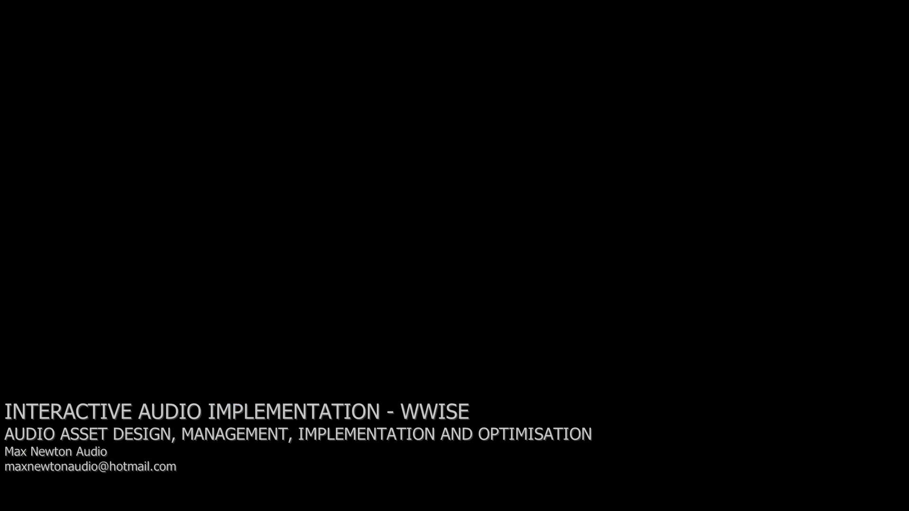
- Read through the Importing a Sound page of the Wwise 101 course in the web browser
{"action": "scroll", "coordinate": [709, 349], "scroll_direction": "down", "scroll_amount": 5}
{"action": "scroll", "coordinate": [709, 349], "scroll_direction": "down", "scroll_amount": 7}
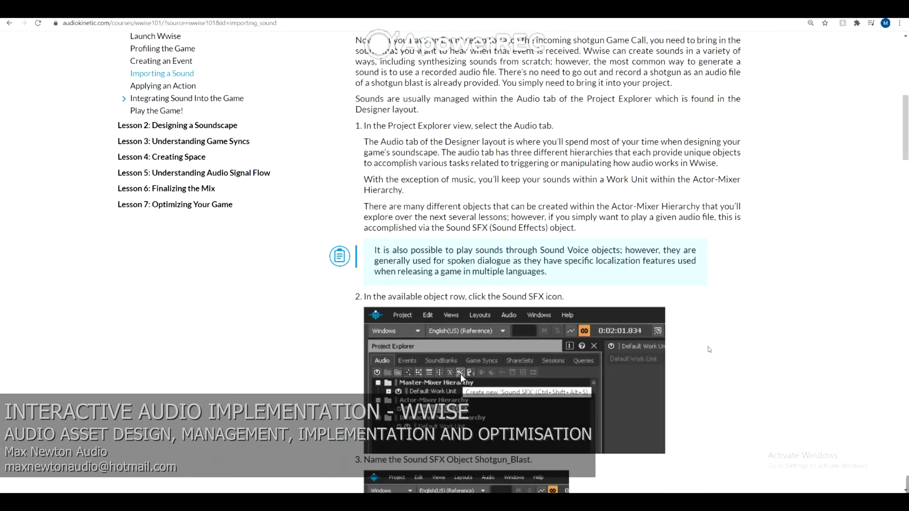
{"action": "scroll", "coordinate": [709, 349], "scroll_direction": "down", "scroll_amount": 4}
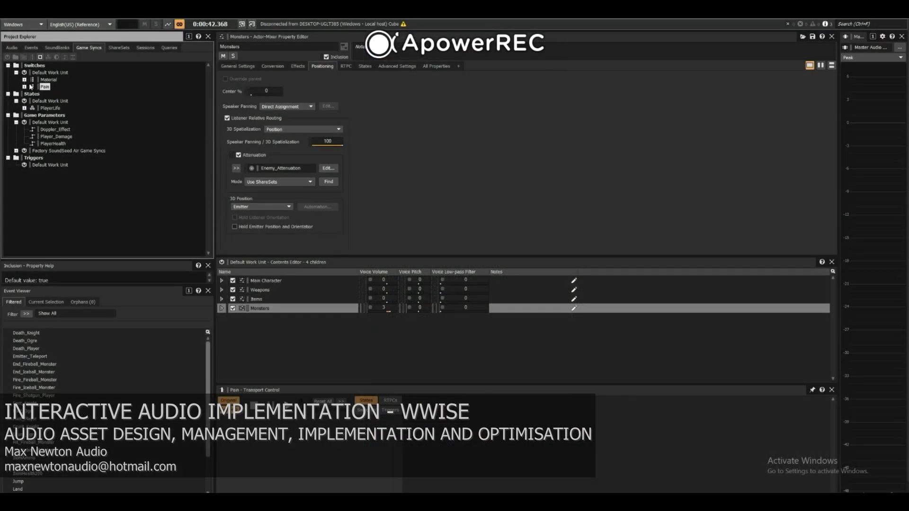
- Inspect the Fire_Shotgun_Player event in Wwise and audition the Shotgun Shells container from the audio hierarchy
{"action": "left_click", "coordinate": [40, 395]}
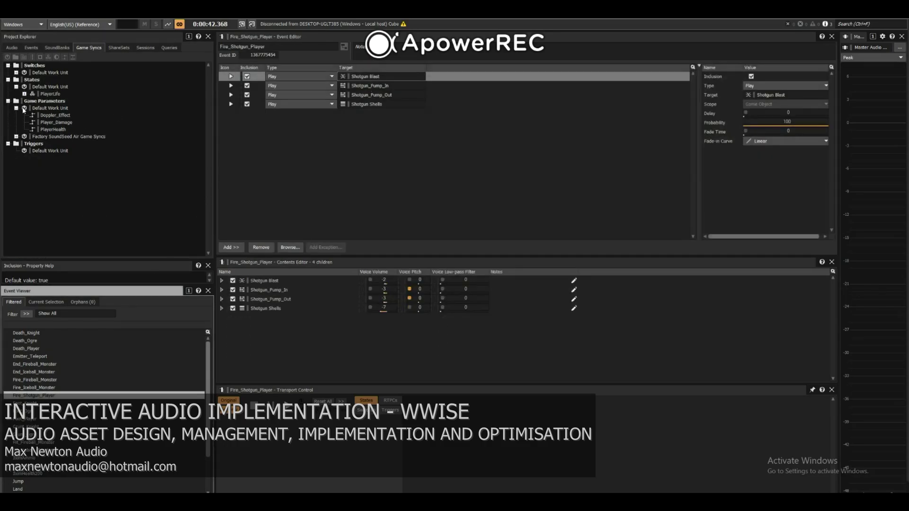
{"action": "left_click", "coordinate": [11, 47]}
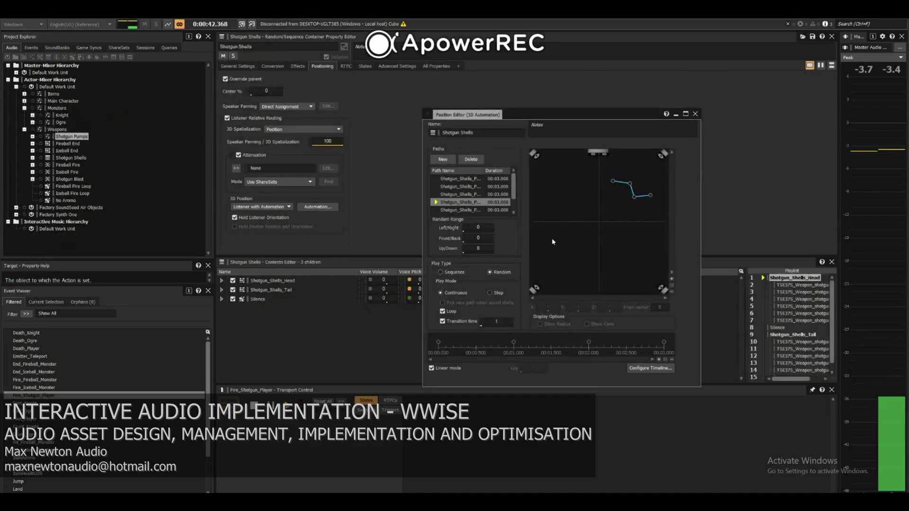
{"action": "left_click", "coordinate": [71, 158]}
{"action": "key", "text": "space"}
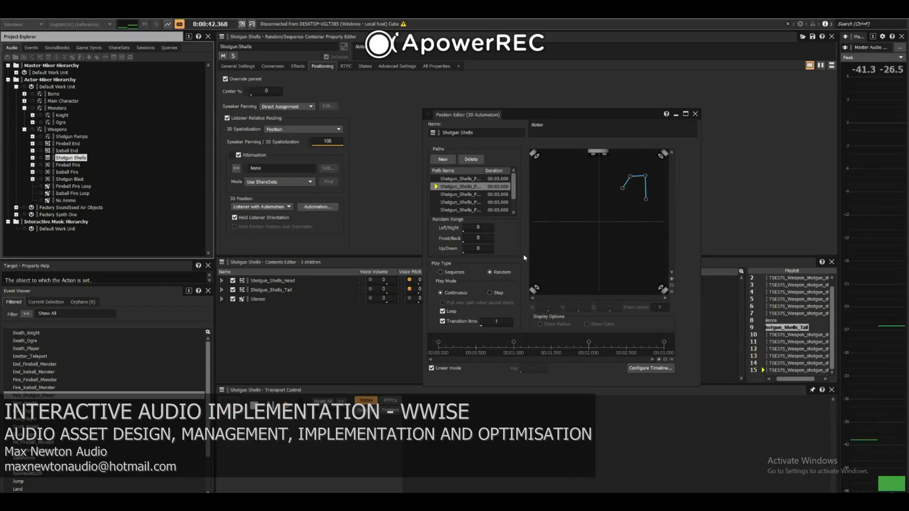
- Select the env_small_room auxiliary bus and open its Wwise RoomVerb effect for editing
{"action": "left_click", "coordinate": [92, 126]}
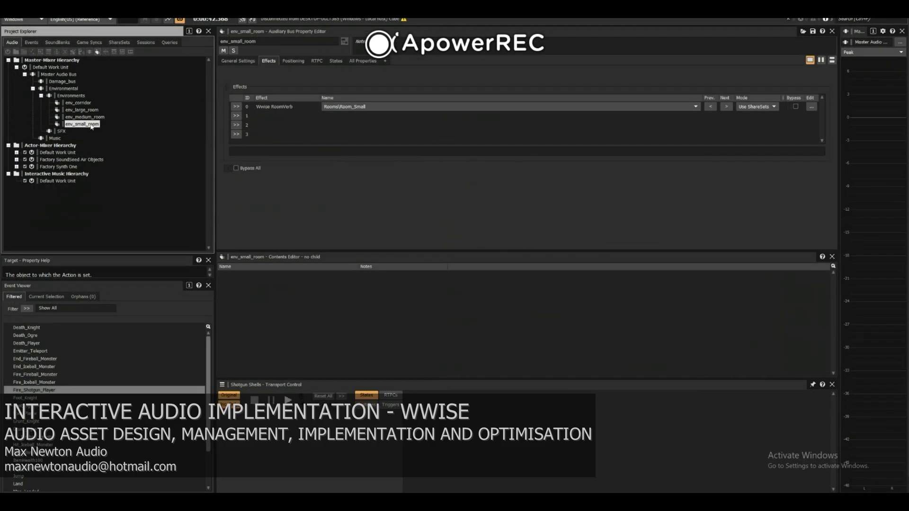
{"action": "left_click", "coordinate": [812, 106]}
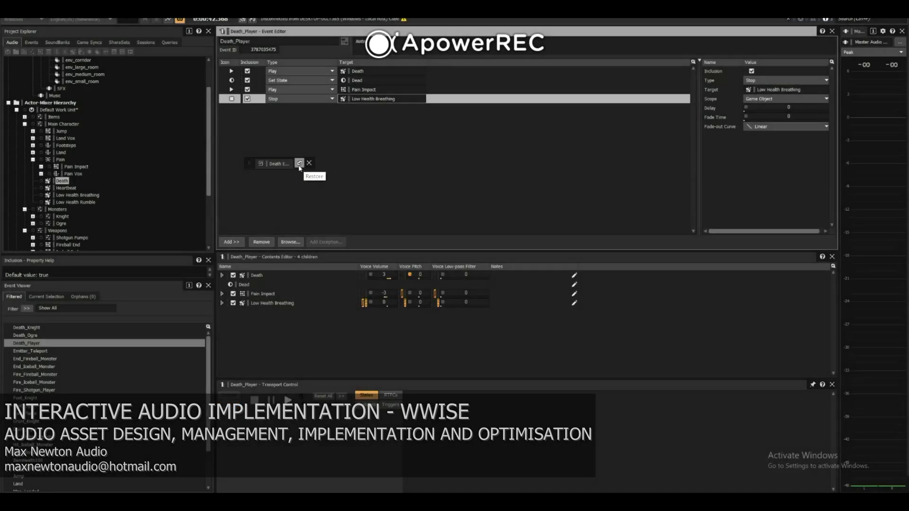
- Restore the Death Event Trigger Soundcaster session, lower PlayerHealth to 0 and play the Death_Player event
{"action": "left_click", "coordinate": [299, 163]}
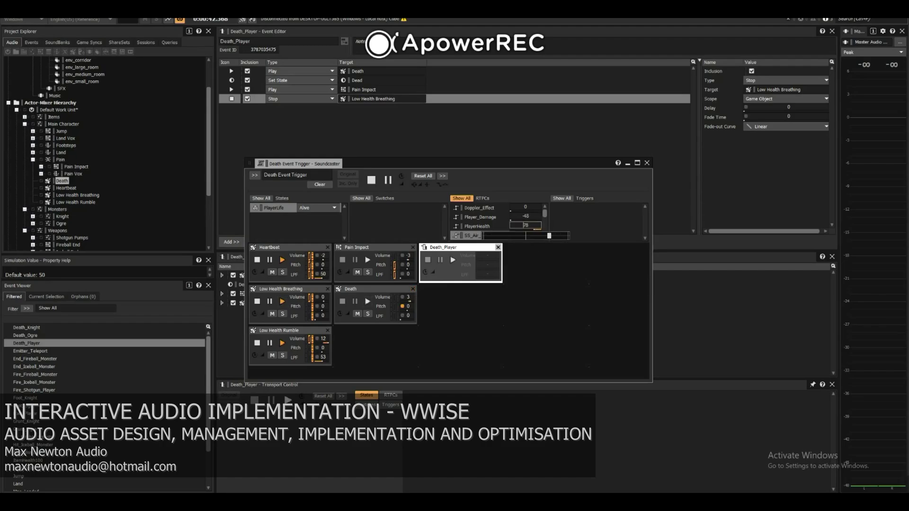
{"action": "left_click_drag", "start_coordinate": [530, 235], "coordinate": [482, 235]}
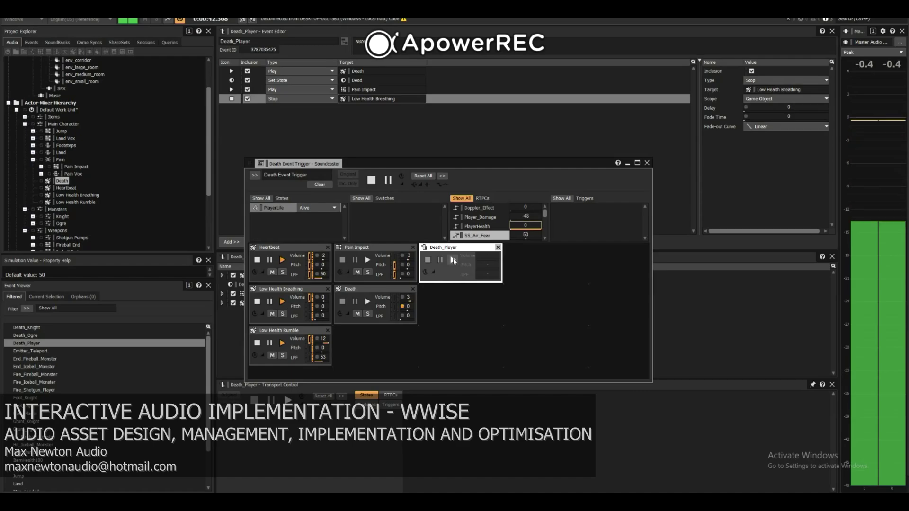
{"action": "left_click", "coordinate": [453, 259]}
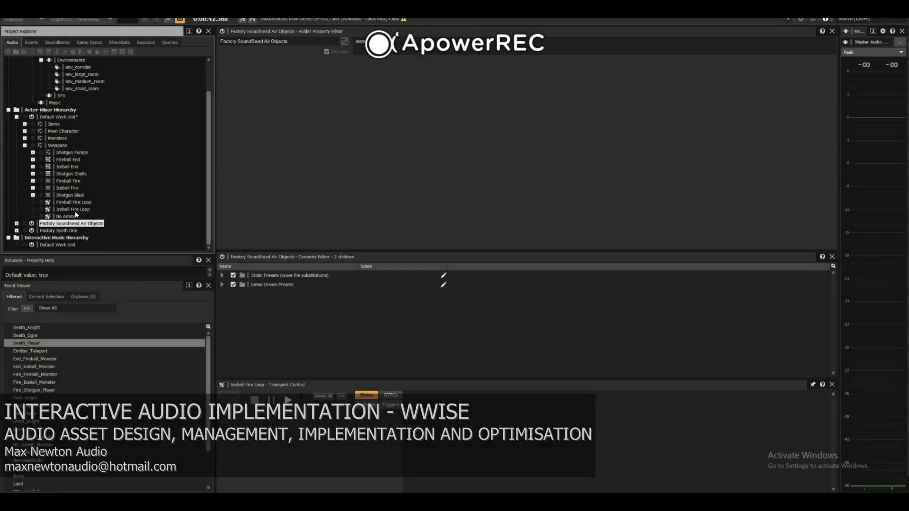
- Open the Iceball Fire Loop sound in the Weapons actor-mixer
{"action": "left_click", "coordinate": [73, 209]}
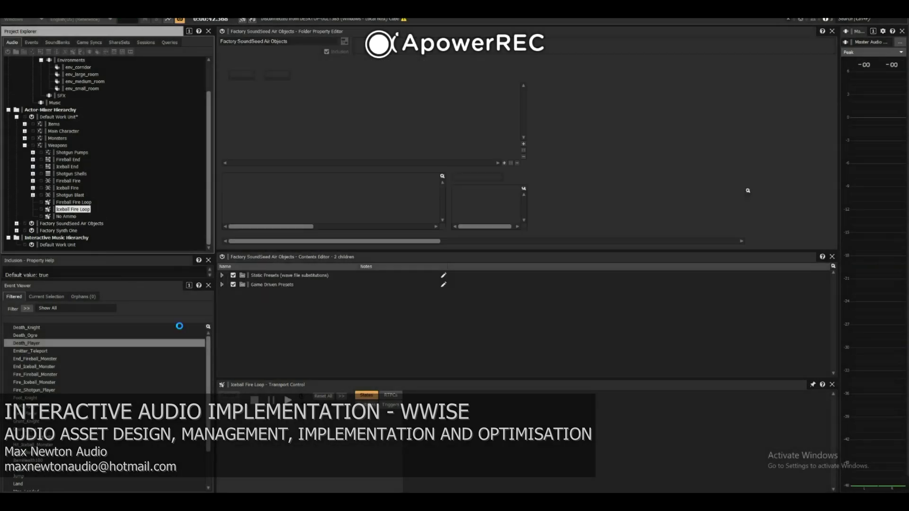
- Audition the Iceball Fire Loop sound and examine its Voice Pitch curve driven by the Doppler_Effect parameter
{"action": "left_click", "coordinate": [324, 396]}
{"action": "key", "text": "space"}
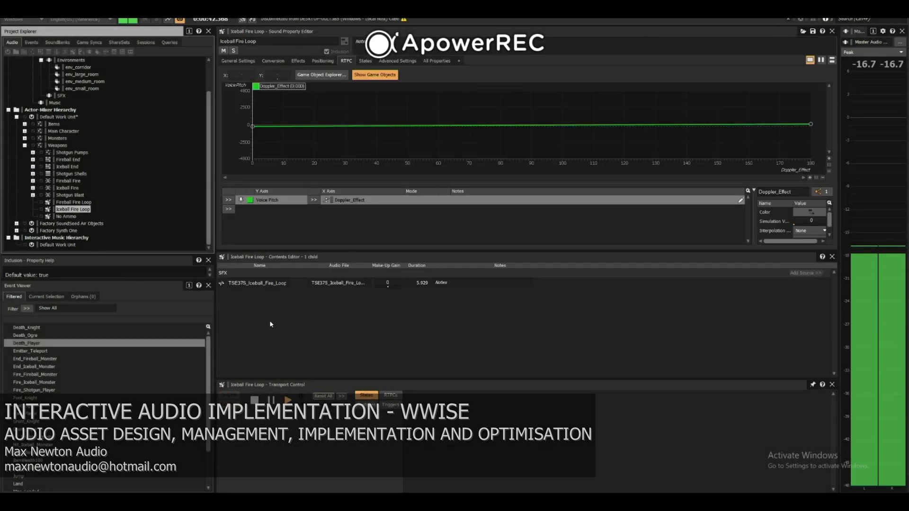
{"action": "left_click", "coordinate": [73, 202]}
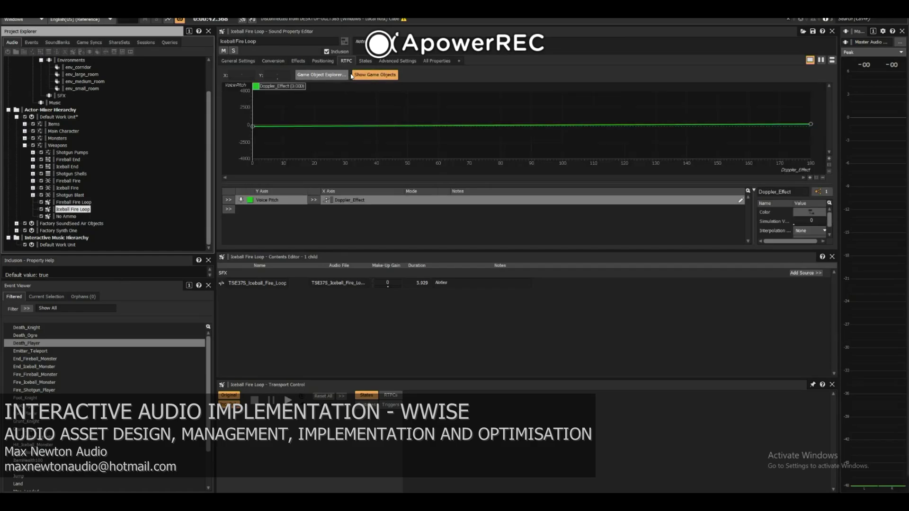
{"action": "left_click_drag", "start_coordinate": [263, 89], "coordinate": [239, 149]}
{"action": "key", "text": "space"}
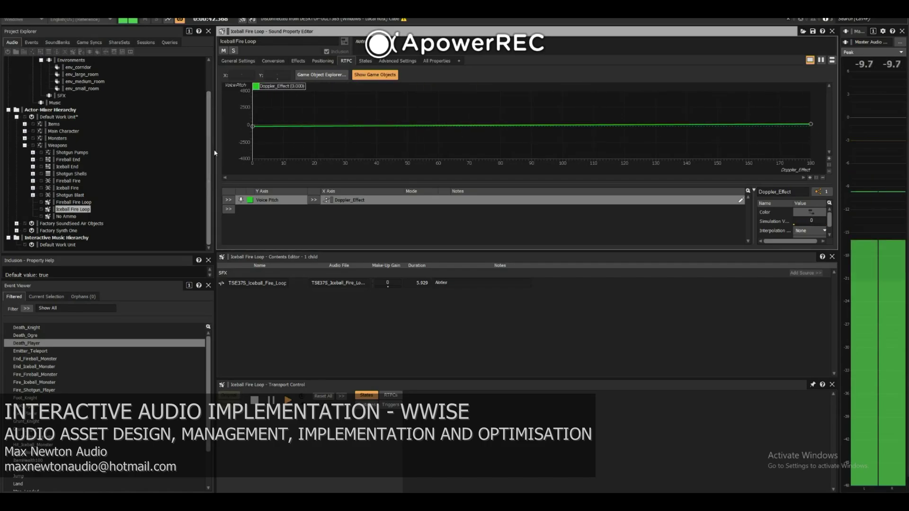
{"action": "key", "text": "space"}
- Open the Fireball Fire Loop's custom attenuation from its positioning settings and examine the Output Bus volume curve over distance
{"action": "left_click", "coordinate": [73, 202]}
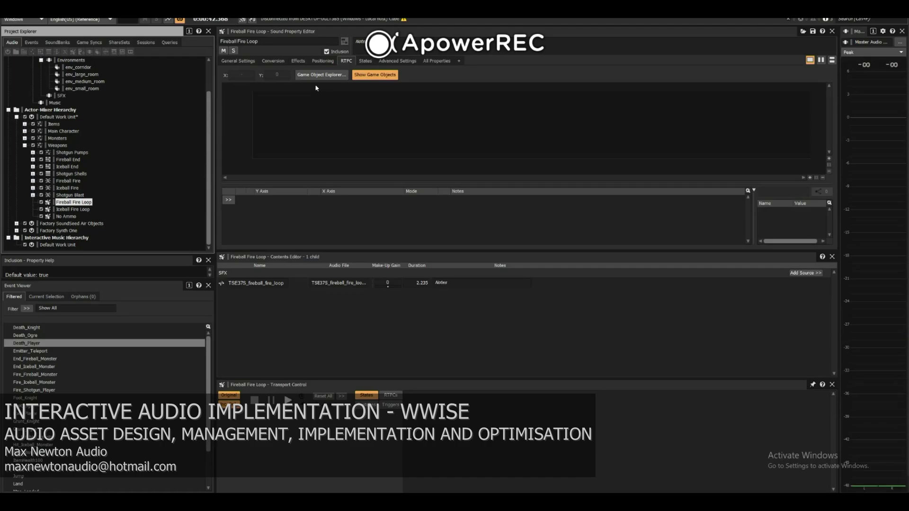
{"action": "left_click", "coordinate": [322, 61]}
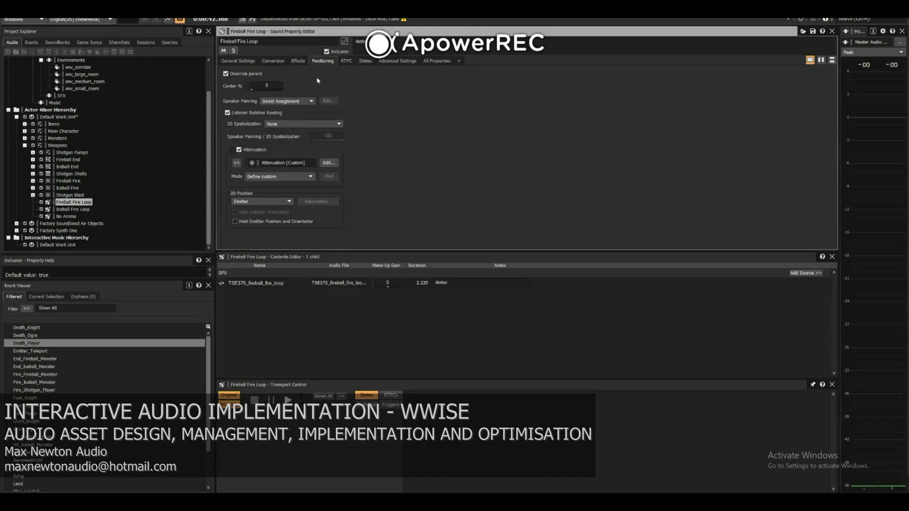
{"action": "left_click", "coordinate": [333, 163]}
{"action": "left_click_drag", "start_coordinate": [374, 87], "coordinate": [410, 80]}
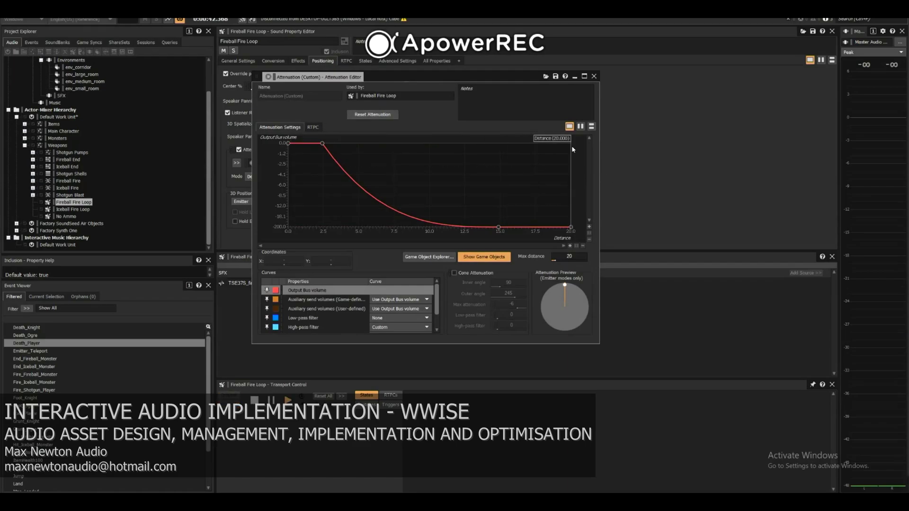
{"action": "mouse_move", "coordinate": [403, 137]}
{"action": "left_mouse_down"}
{"action": "mouse_move", "coordinate": [321, 137]}
{"action": "mouse_move", "coordinate": [418, 136]}
{"action": "mouse_move", "coordinate": [331, 139]}
{"action": "mouse_move", "coordinate": [435, 145]}
{"action": "mouse_move", "coordinate": [308, 148]}
{"action": "mouse_move", "coordinate": [402, 149]}
{"action": "left_mouse_up"}
{"action": "left_click_drag", "start_coordinate": [402, 149], "coordinate": [452, 148]}
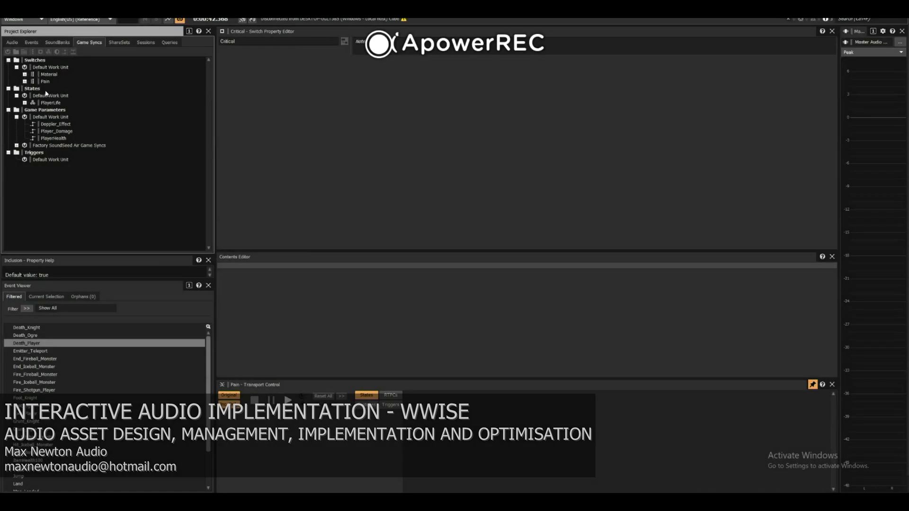
- Review the game parameters in the game syncs, including PlayerHealth, and examine the Pain switch group's PlayerHealth mapping
{"action": "left_click", "coordinate": [53, 124]}
{"action": "left_click", "coordinate": [53, 145]}
{"action": "left_click", "coordinate": [53, 138]}
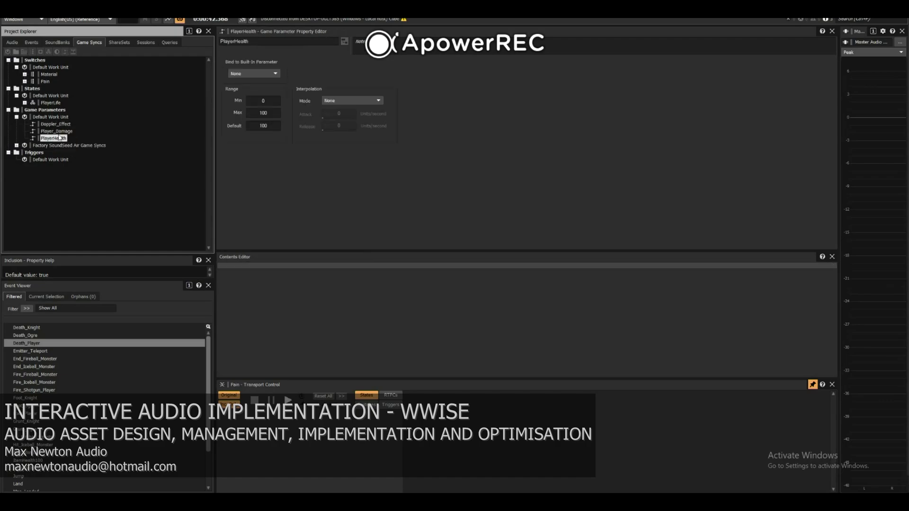
{"action": "left_click", "coordinate": [46, 81]}
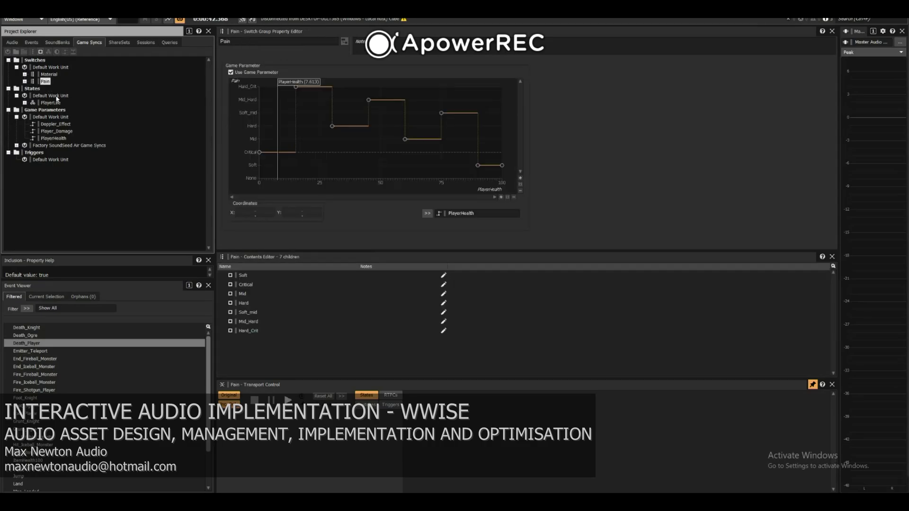
{"action": "left_click_drag", "start_coordinate": [310, 83], "coordinate": [372, 87]}
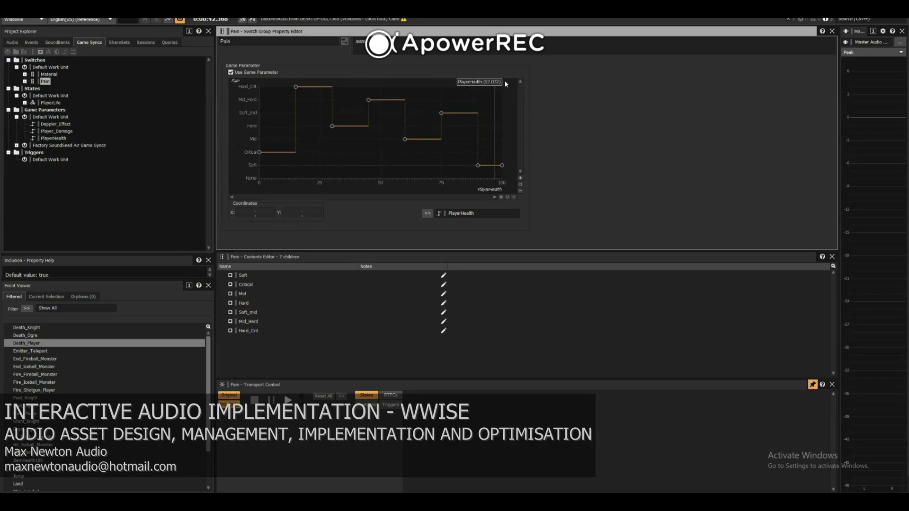
{"action": "left_click_drag", "start_coordinate": [487, 82], "coordinate": [319, 84]}
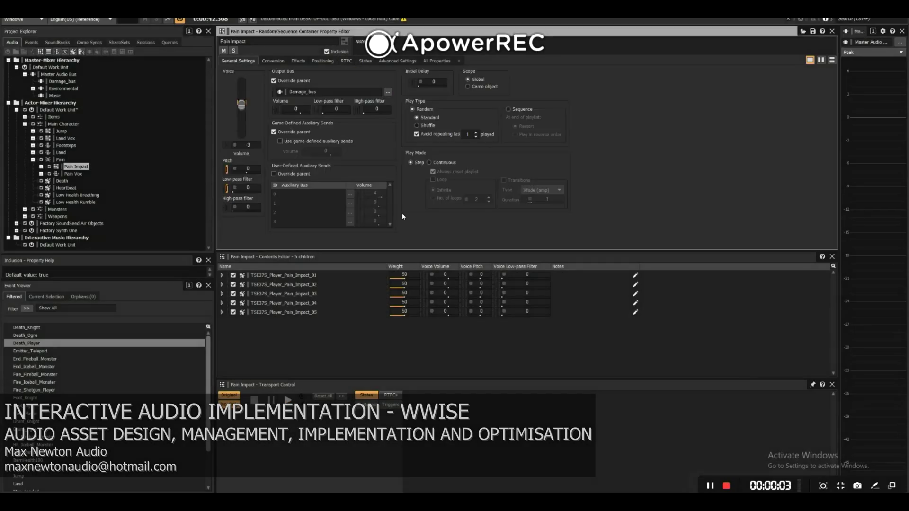
- Audition the Pain Impact container repeatedly while setting its PlayerHealth simulation value to 81.426
{"action": "key", "text": "space"}
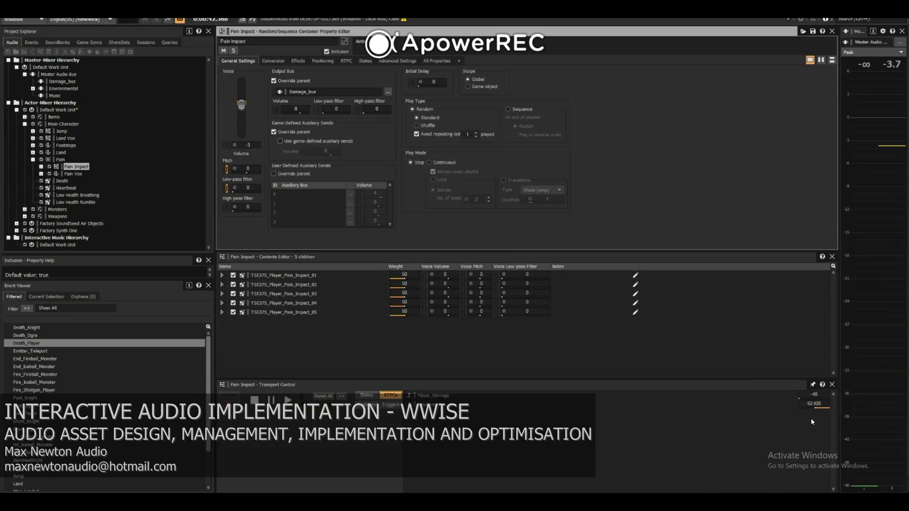
{"action": "key", "text": "space"}
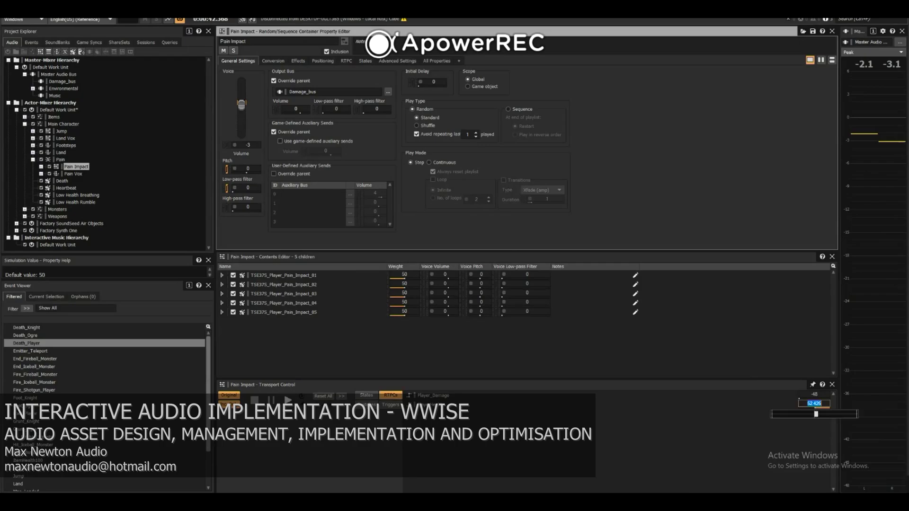
{"action": "key", "text": "space"}
{"action": "left_click_drag", "start_coordinate": [800, 414], "coordinate": [781, 414]}
{"action": "key", "text": "space"}
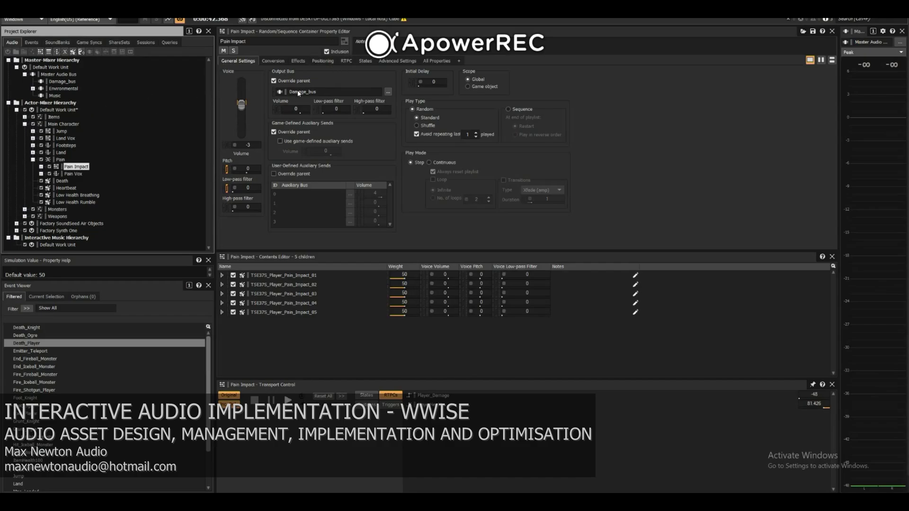
- Inspect the Damage_bus, lower PlayerHealth to 29.426 in the Damage Bus Example Soundcaster session and play Pain Impact over the Iceball Fire Loop
{"action": "left_click", "coordinate": [64, 81]}
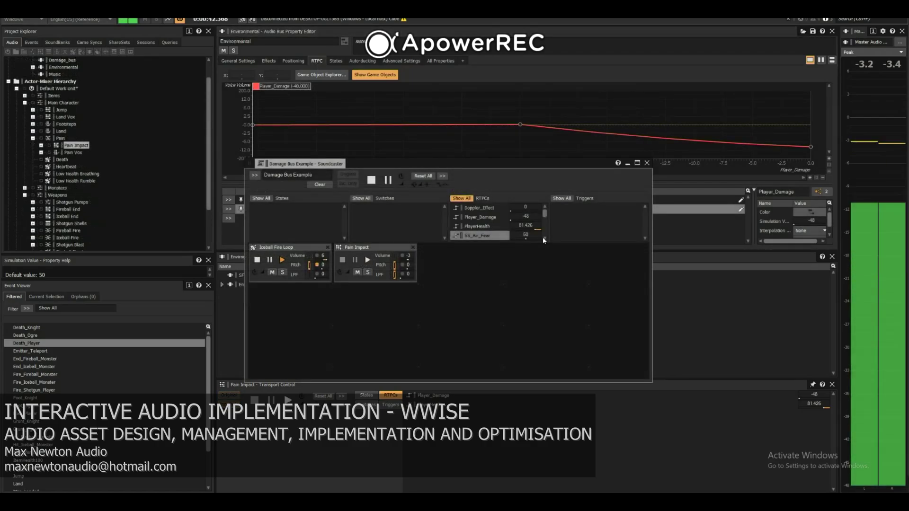
{"action": "left_click_drag", "start_coordinate": [536, 230], "coordinate": [500, 235]}
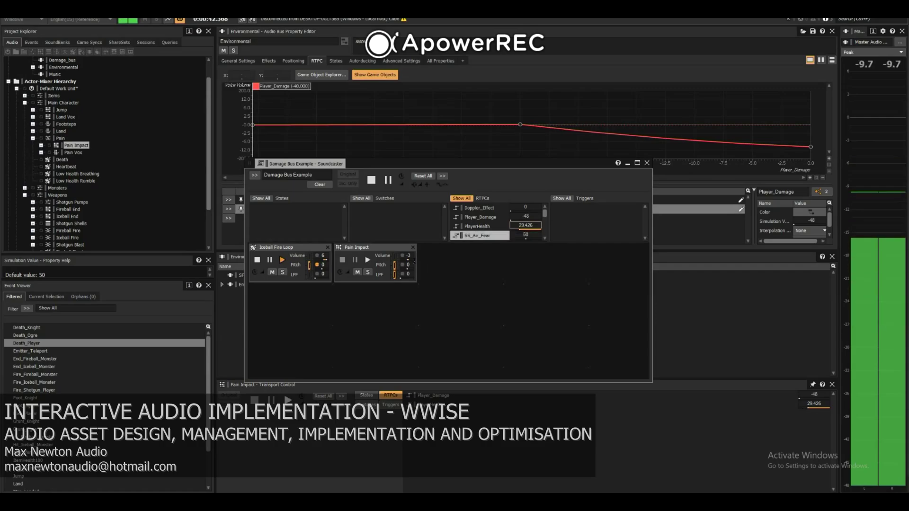
{"action": "left_click", "coordinate": [370, 259]}
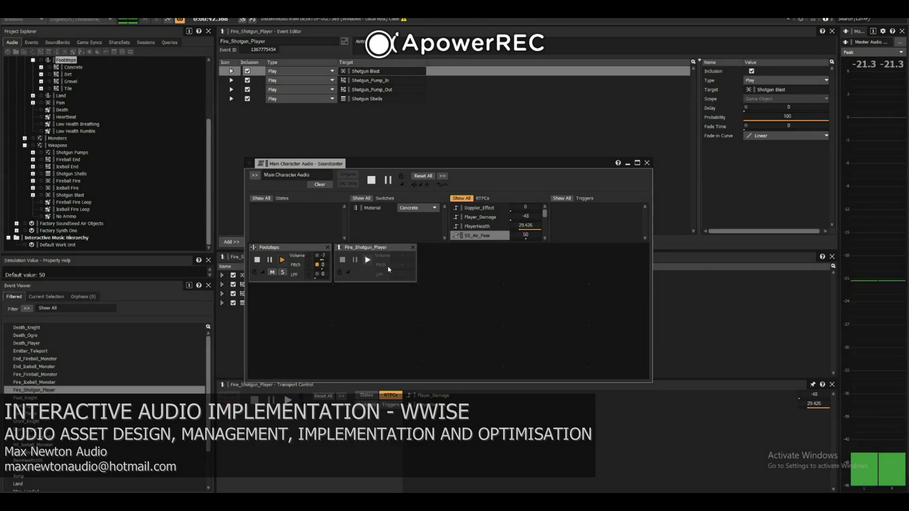
- Add the Pain container to the Main Character Audio Soundcaster session and audition it alongside Fire_Shotgun_Player and Footsteps
{"action": "left_click", "coordinate": [367, 259]}
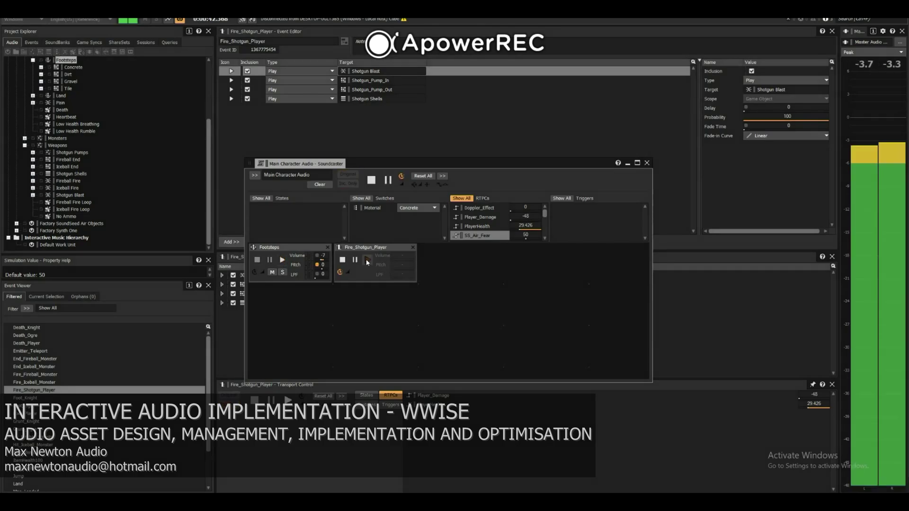
{"action": "left_click", "coordinate": [282, 260]}
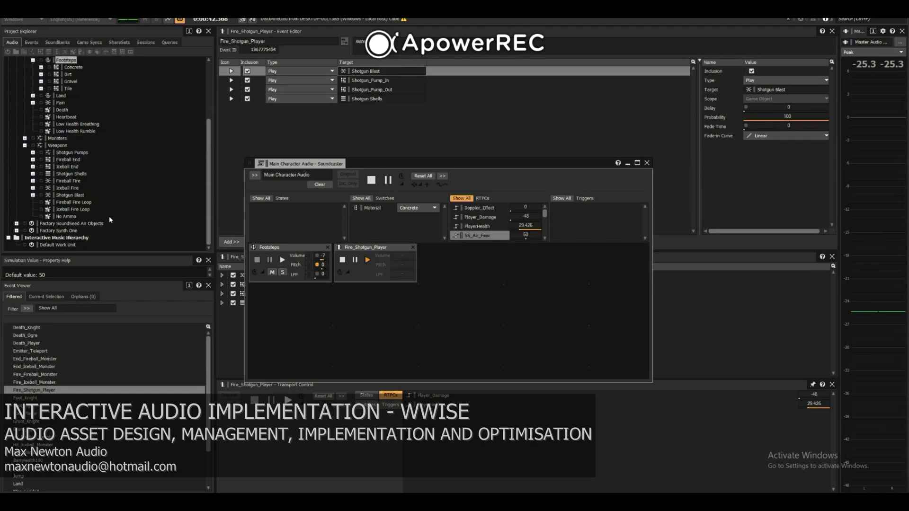
{"action": "scroll", "coordinate": [56, 142], "scroll_direction": "up", "scroll_amount": 2}
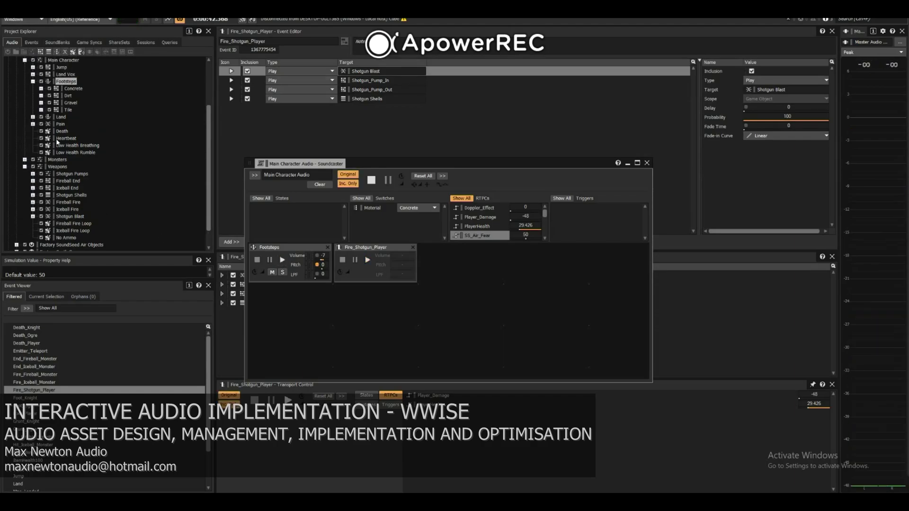
{"action": "left_click", "coordinate": [60, 146]}
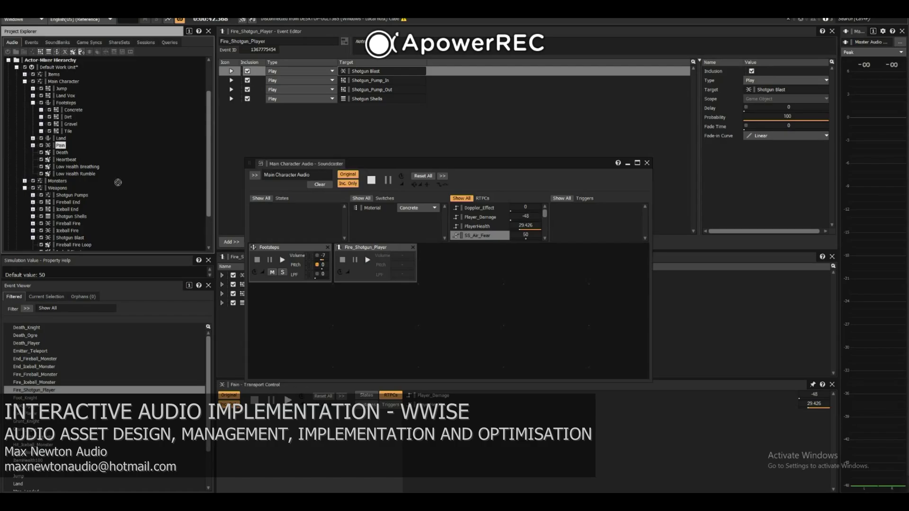
{"action": "left_click_drag", "start_coordinate": [444, 284], "coordinate": [444, 284]}
{"action": "left_click", "coordinate": [453, 259]}
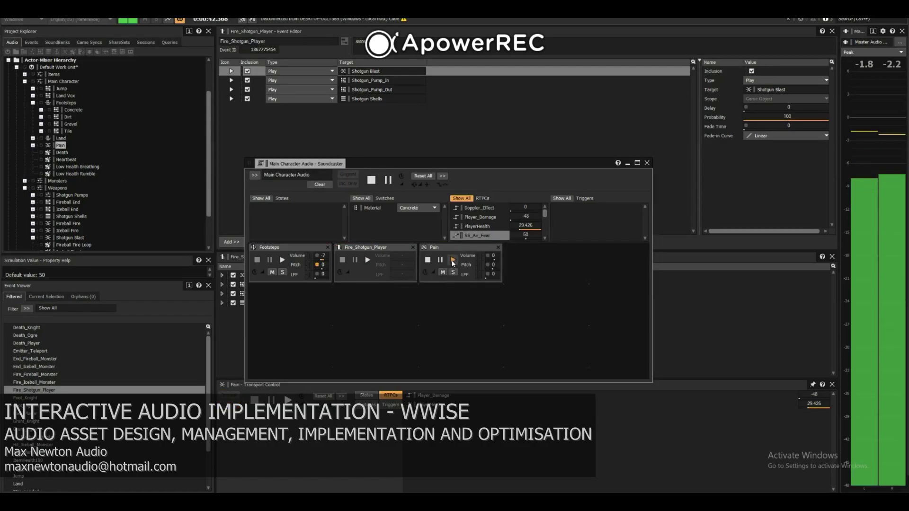
{"action": "left_click", "coordinate": [367, 260]}
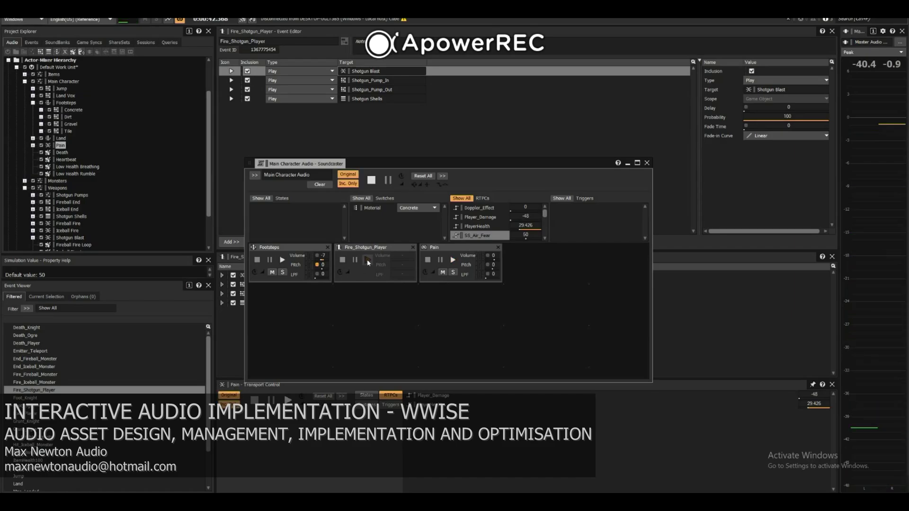
{"action": "left_click", "coordinate": [283, 259]}
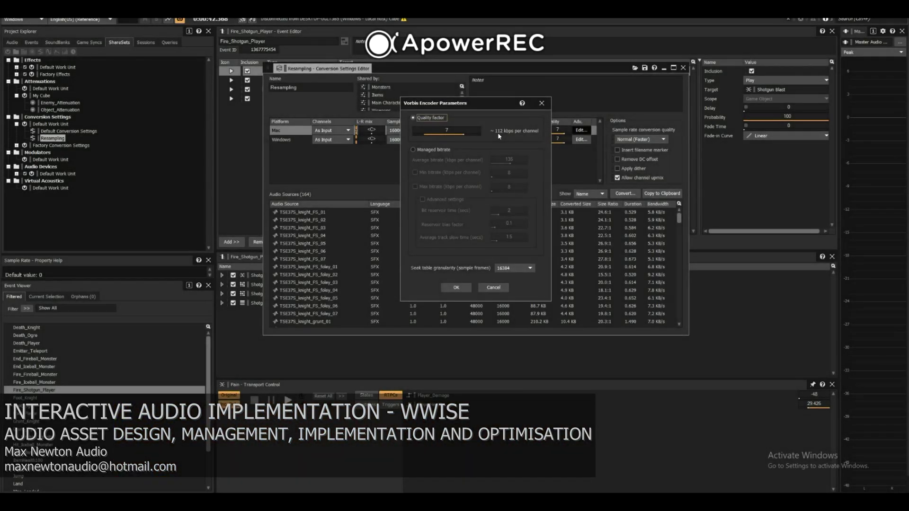
- Close the Vorbis encoder parameters and the Resampling conversion settings, and return to the audio hierarchy
{"action": "left_click", "coordinate": [541, 104]}
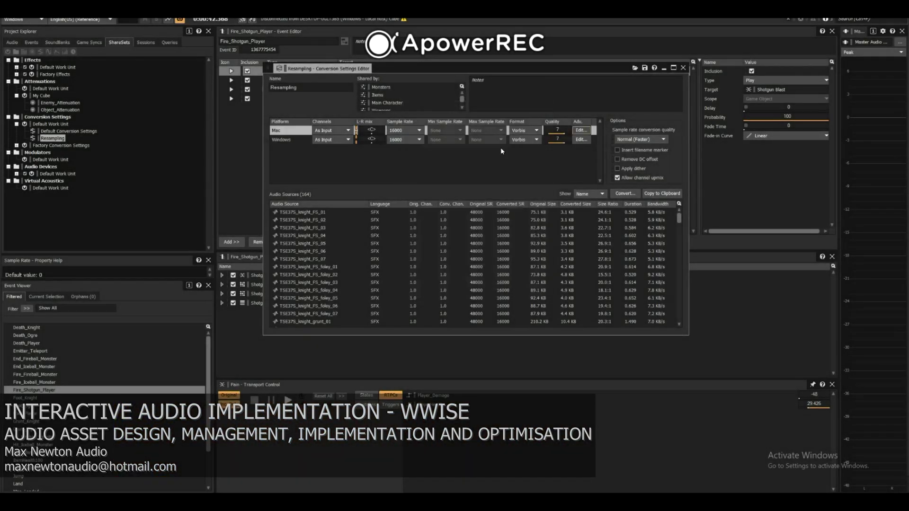
{"action": "left_click", "coordinate": [683, 69]}
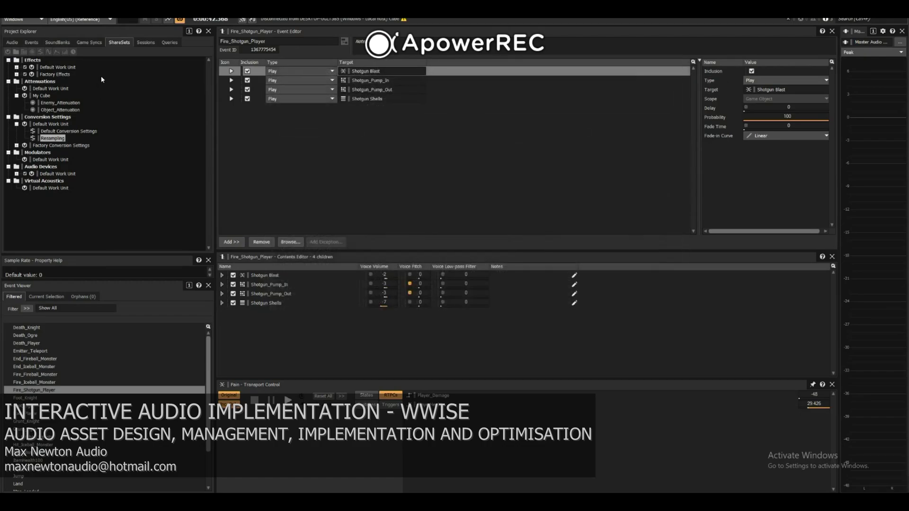
{"action": "left_click", "coordinate": [11, 43]}
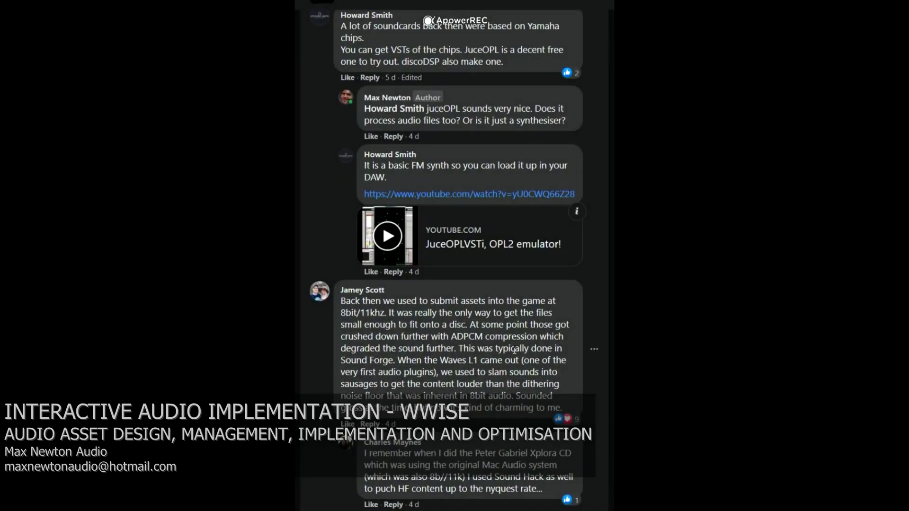
- Read the social media comments on retro game audio, highlighting those about 8bit/11khz assets, ADPCM compression and limited polyphony
{"action": "scroll", "coordinate": [514, 350], "scroll_direction": "down", "scroll_amount": 2}
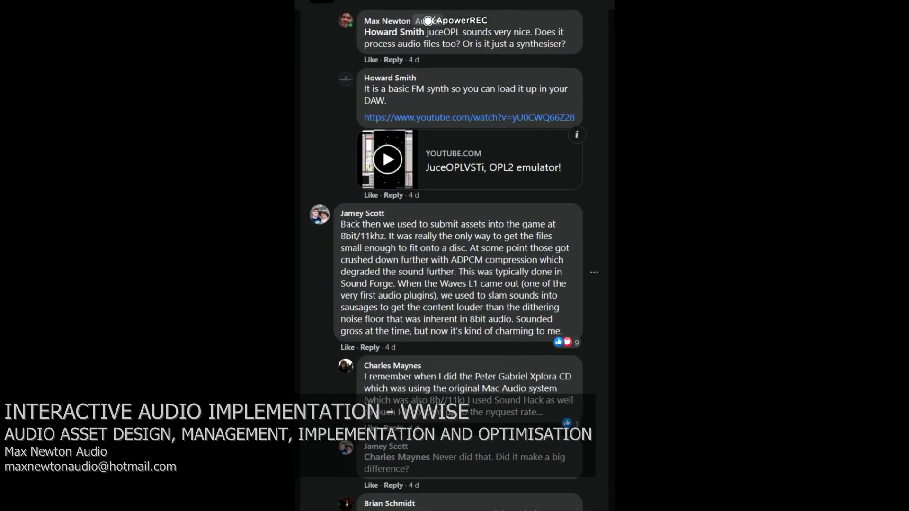
{"action": "left_click_drag", "start_coordinate": [345, 227], "coordinate": [558, 332]}
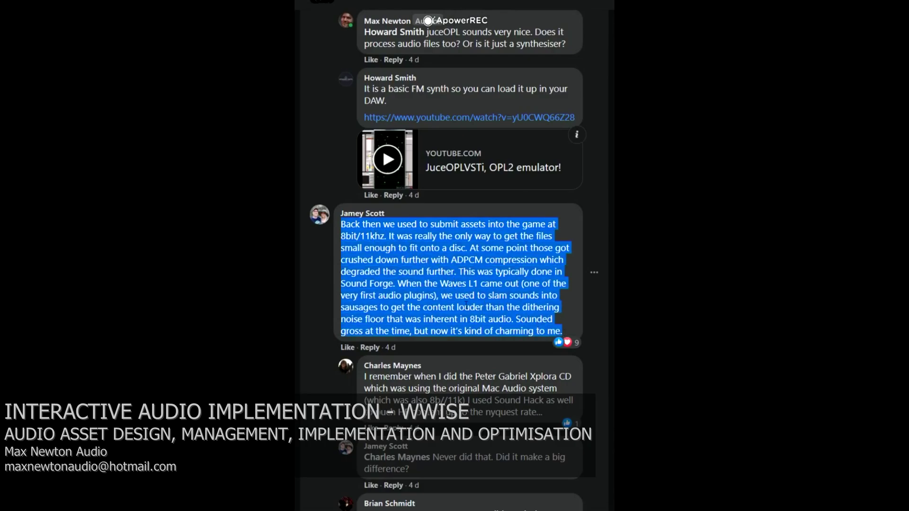
{"action": "scroll", "coordinate": [465, 305], "scroll_direction": "down", "scroll_amount": 5}
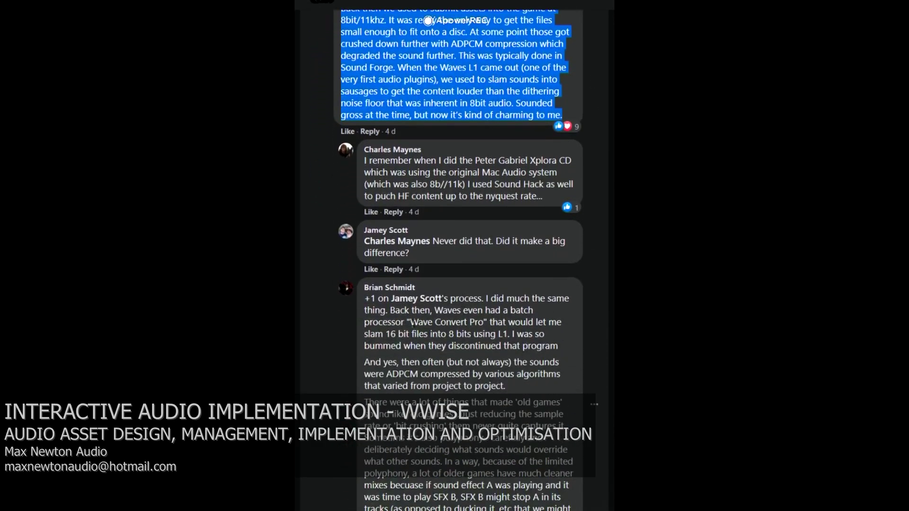
{"action": "scroll", "coordinate": [412, 323], "scroll_direction": "down", "scroll_amount": 3}
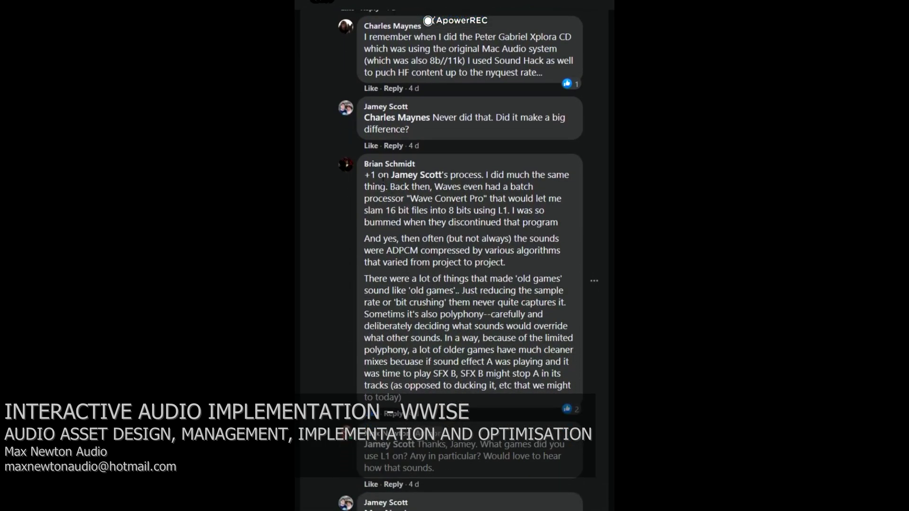
{"action": "left_click_drag", "start_coordinate": [398, 178], "coordinate": [512, 395]}
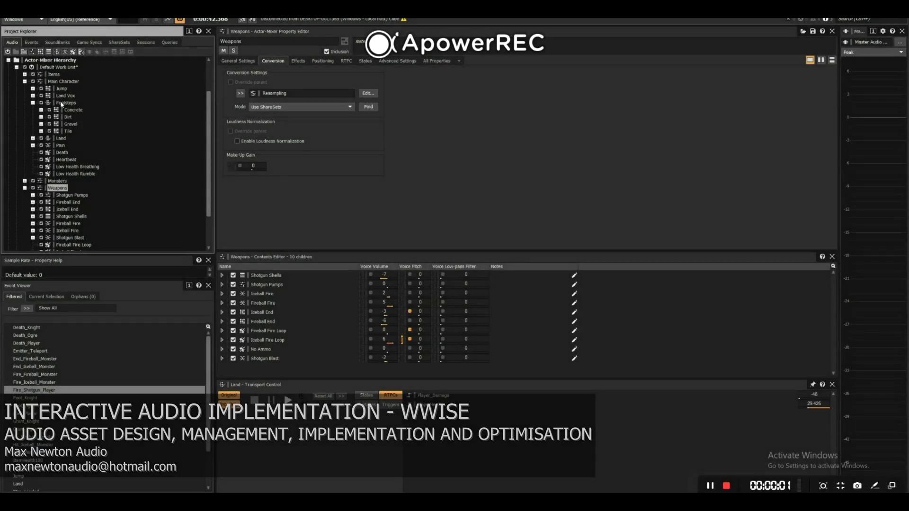
- Collapse the Footsteps and Weapons branches in the Wwise actor-mixer hierarchy and expand the Monsters actor-mixer
{"action": "left_click", "coordinate": [33, 103]}
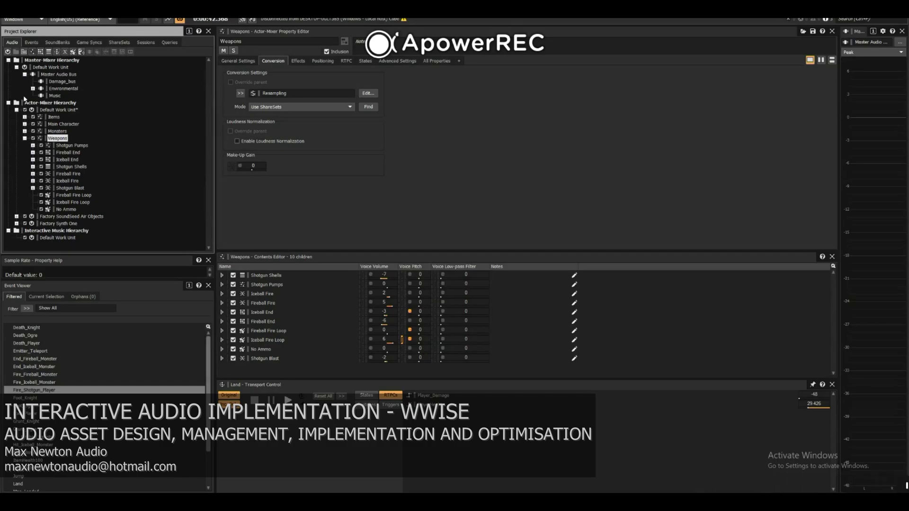
{"action": "left_click", "coordinate": [25, 138]}
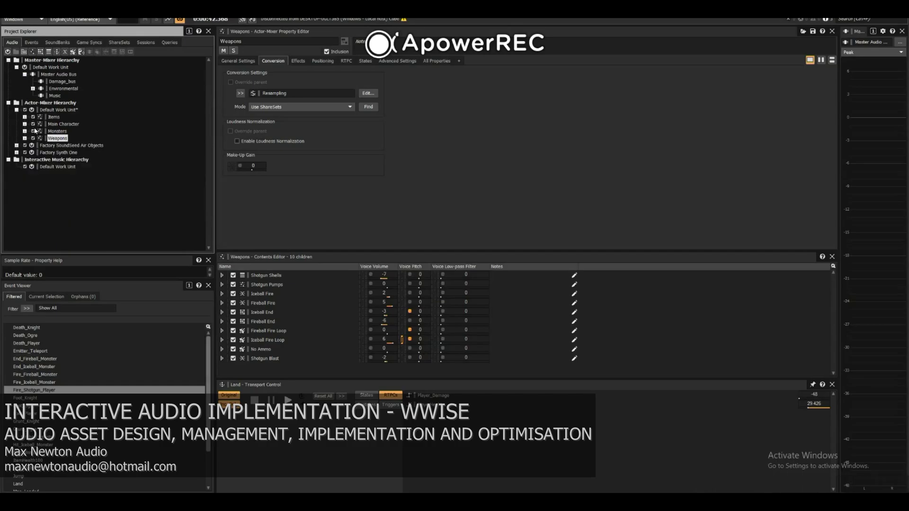
{"action": "key", "text": "Up"}
{"action": "left_click", "coordinate": [25, 132]}
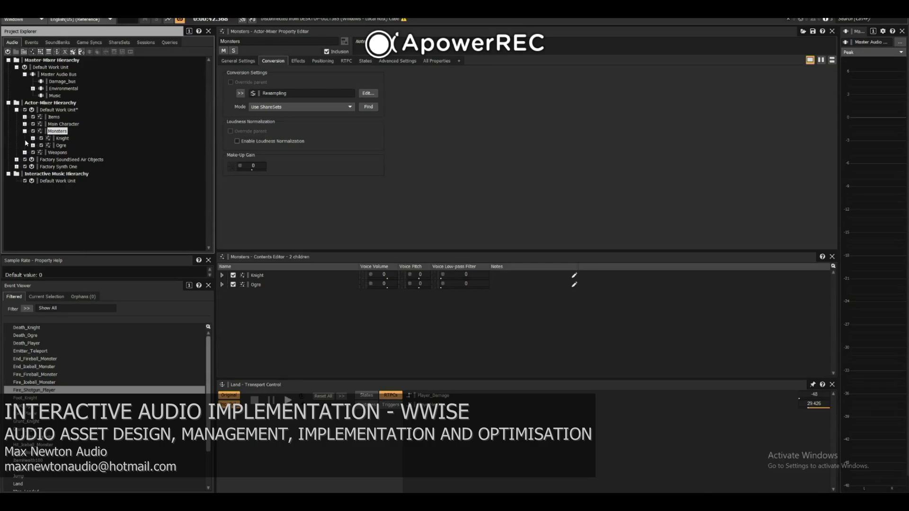
- Expand the Ogre actor-mixer under Monsters and examine the Ogre Grunt container's playback limit and priority settings
{"action": "left_click", "coordinate": [33, 145]}
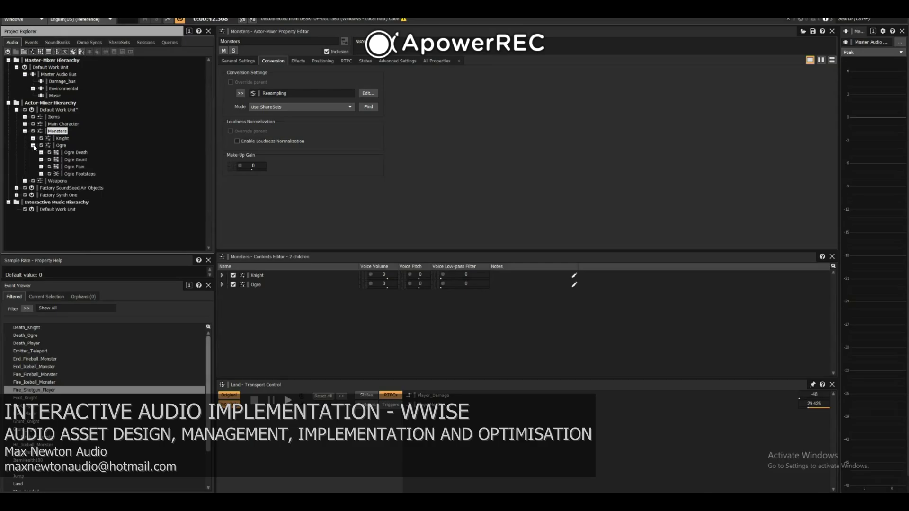
{"action": "left_click", "coordinate": [77, 160]}
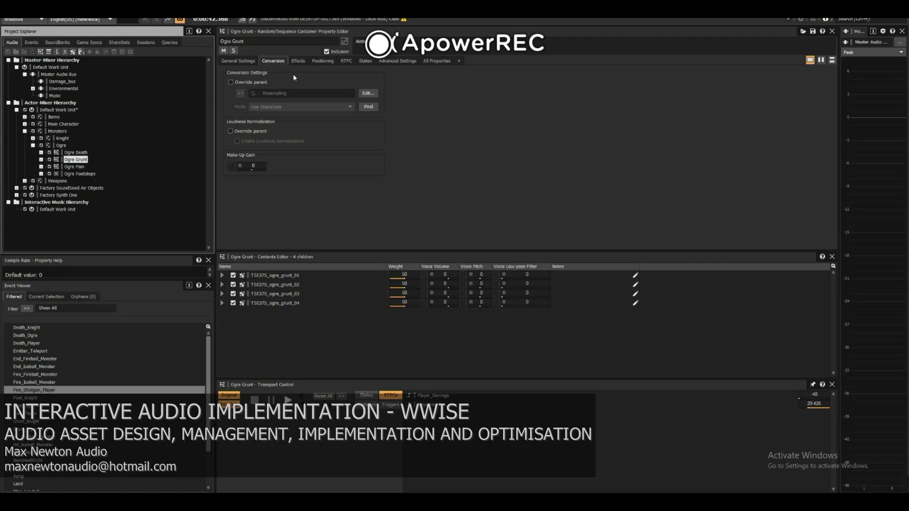
{"action": "left_click", "coordinate": [408, 61]}
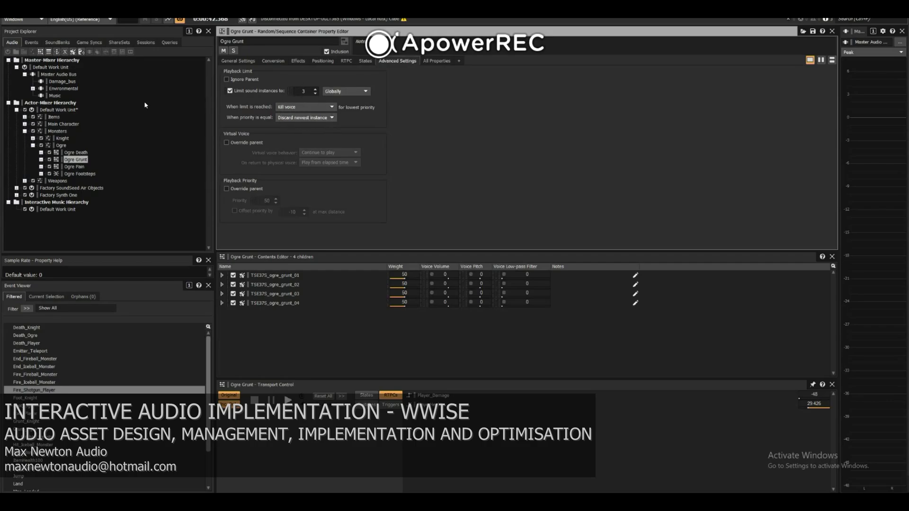
- Compare the playback limit settings of the Ogre Death, Ogre Grunt, Ogre Pain and Ogre Footsteps containers
{"action": "left_click", "coordinate": [75, 153]}
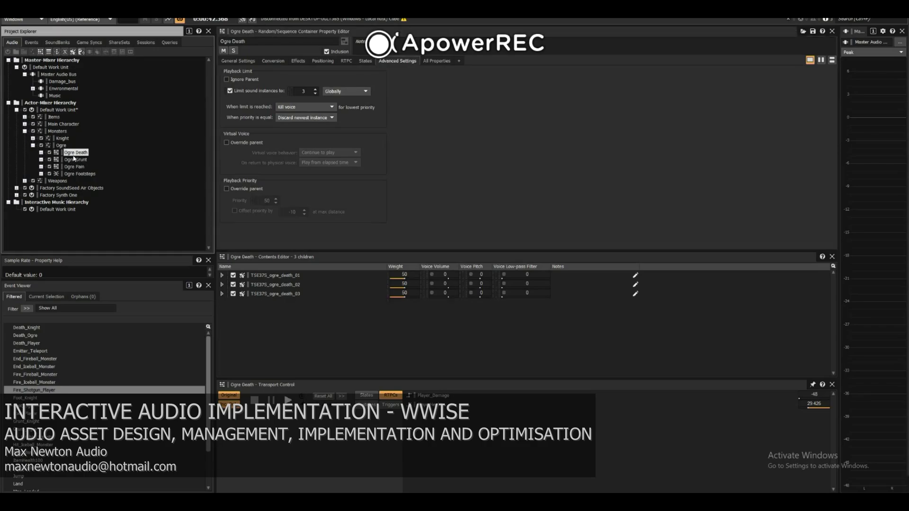
{"action": "left_click", "coordinate": [76, 161]}
{"action": "left_click", "coordinate": [75, 167]}
{"action": "left_click", "coordinate": [76, 174]}
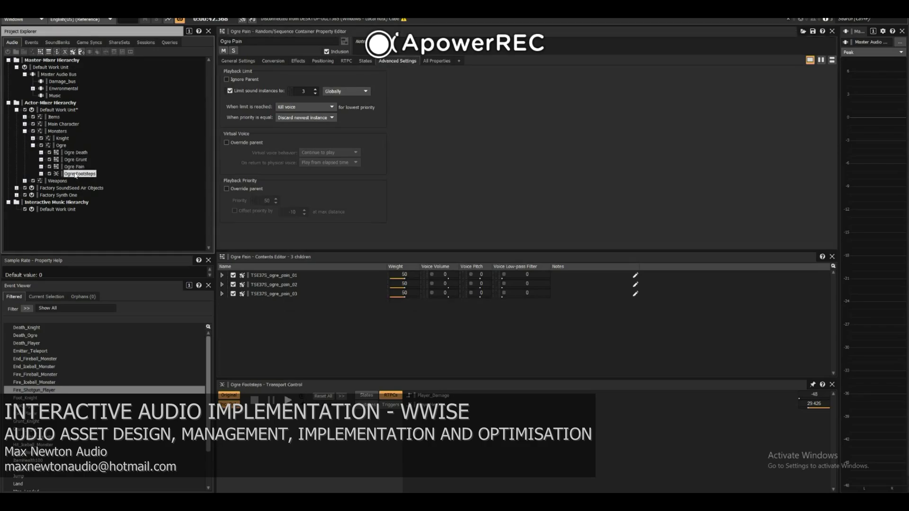
{"action": "left_click", "coordinate": [72, 166]}
{"action": "left_click", "coordinate": [71, 159]}
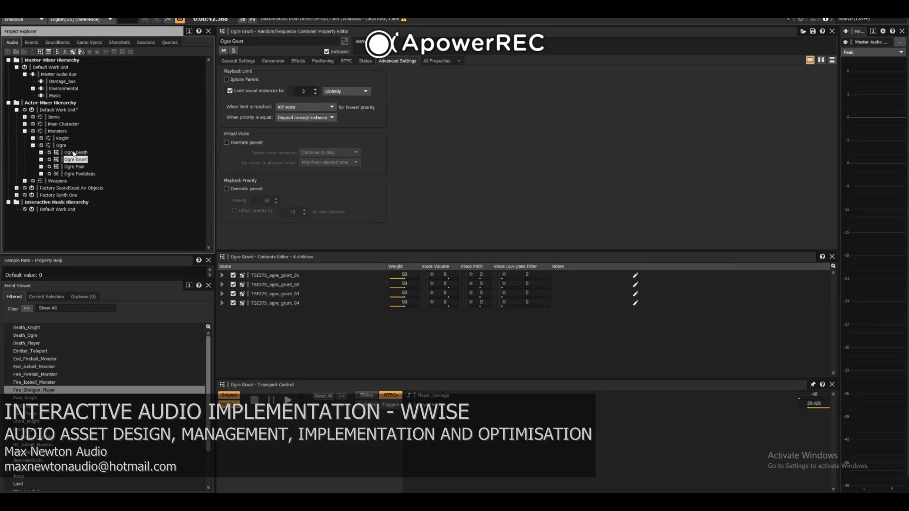
{"action": "left_click", "coordinate": [69, 152]}
- Expand the Knight actor-mixer and check the playback limit settings of the Knight Death and Knight Grunt containers
{"action": "left_click", "coordinate": [60, 139]}
{"action": "left_click", "coordinate": [33, 139]}
{"action": "left_click", "coordinate": [71, 145]}
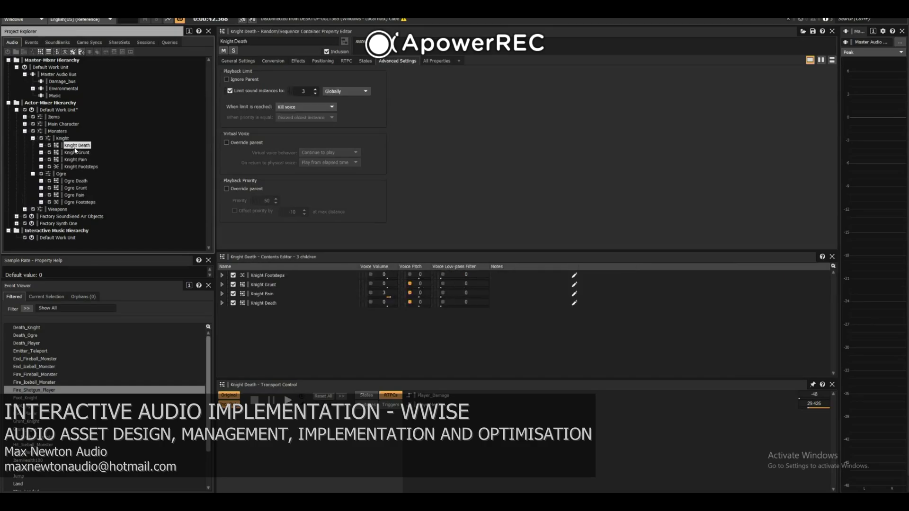
{"action": "left_click", "coordinate": [76, 154]}
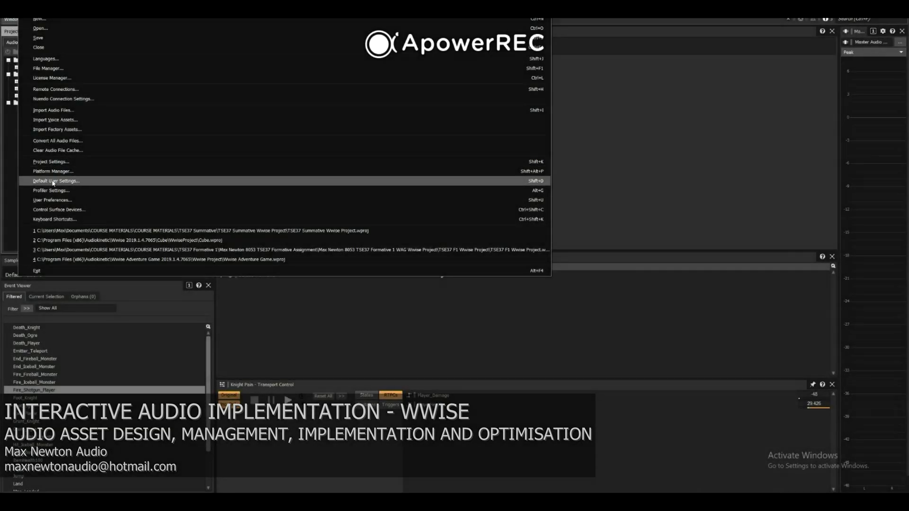
- Inspect the Volume Threshold and Max Voice Instances per platform in the Project Settings, and leave without saving changes
{"action": "left_click", "coordinate": [52, 162]}
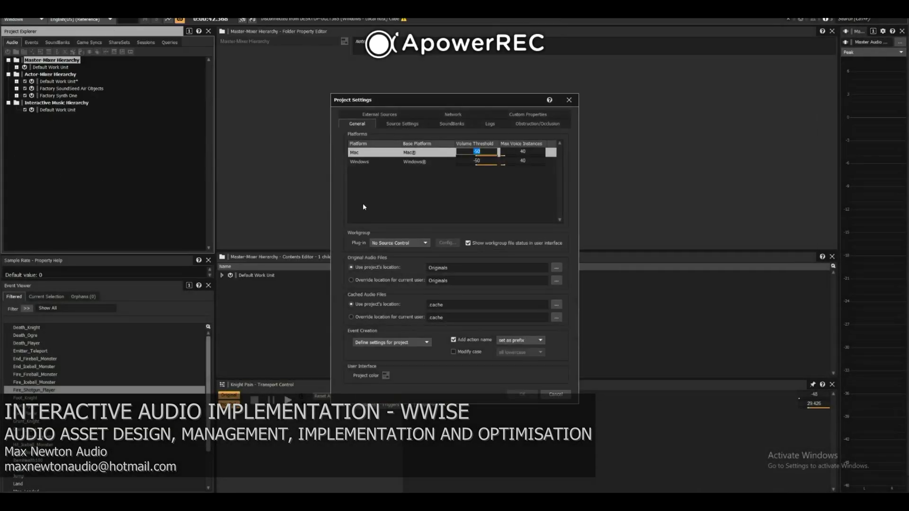
{"action": "left_click", "coordinate": [478, 187]}
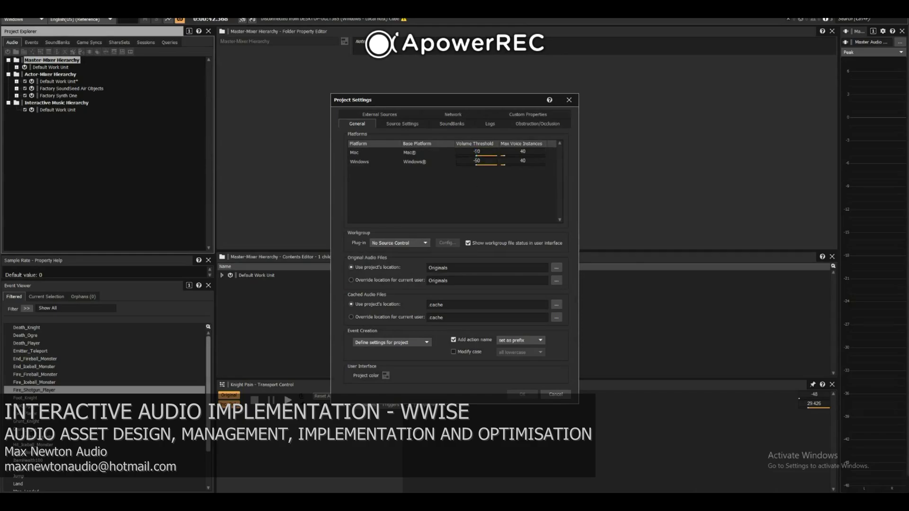
{"action": "left_click", "coordinate": [476, 152]}
{"action": "left_click", "coordinate": [477, 152]}
{"action": "left_click", "coordinate": [483, 201]}
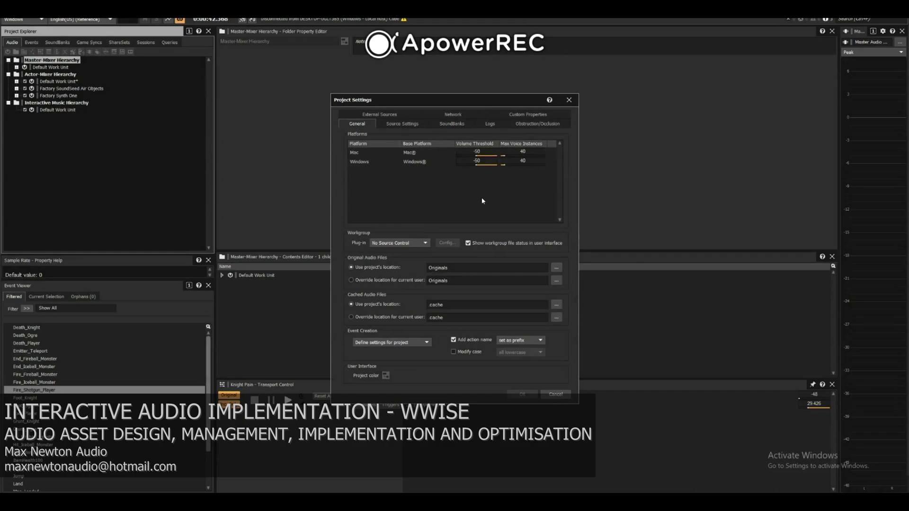
{"action": "left_click", "coordinate": [520, 155]}
{"action": "left_click", "coordinate": [516, 195]}
{"action": "left_click", "coordinate": [556, 395]}
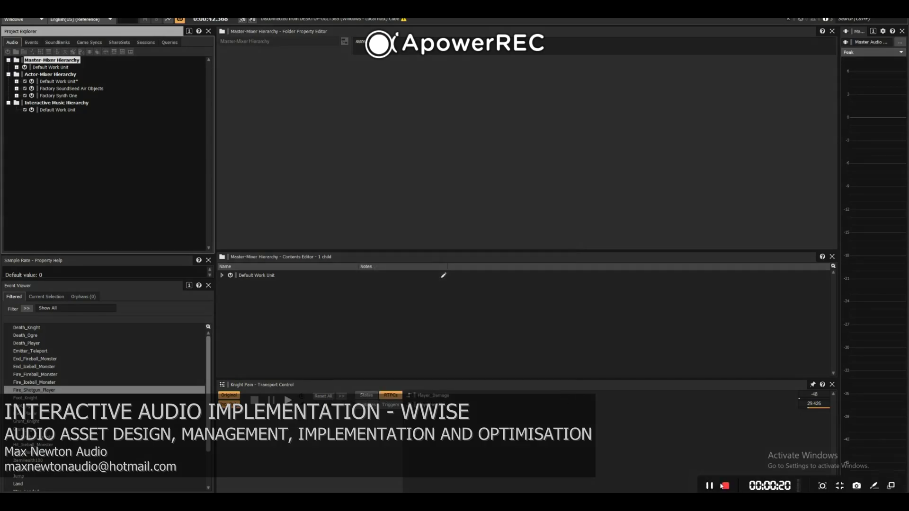
{"action": "left_click", "coordinate": [724, 485]}
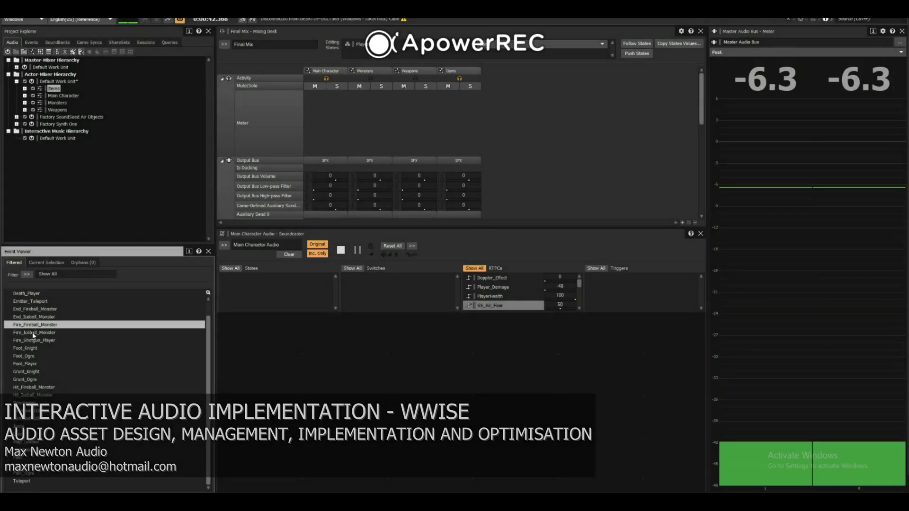
- Audition the Fire_Fireball_Monster, Fire_Iceball_Monster, Death_Knight and Death_Ogre events one after another, watching the Master Audio Bus meter
{"action": "key", "text": "space"}
{"action": "left_click", "coordinate": [33, 332]}
{"action": "scroll", "coordinate": [36, 349], "scroll_direction": "up", "scroll_amount": 1}
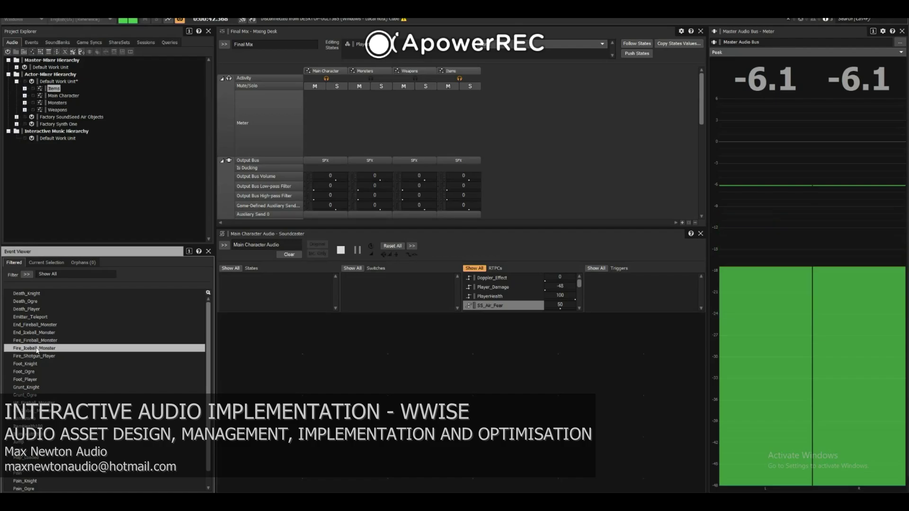
{"action": "left_click", "coordinate": [27, 296]}
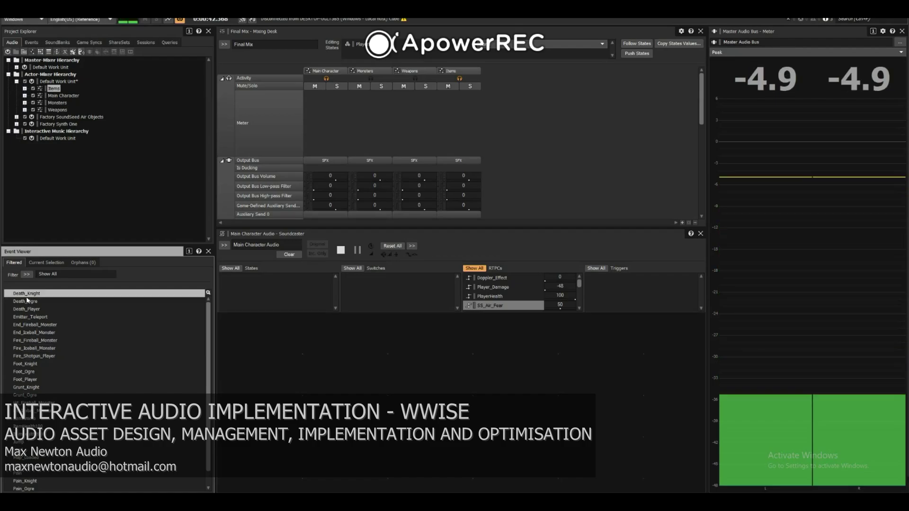
{"action": "key", "text": "space"}
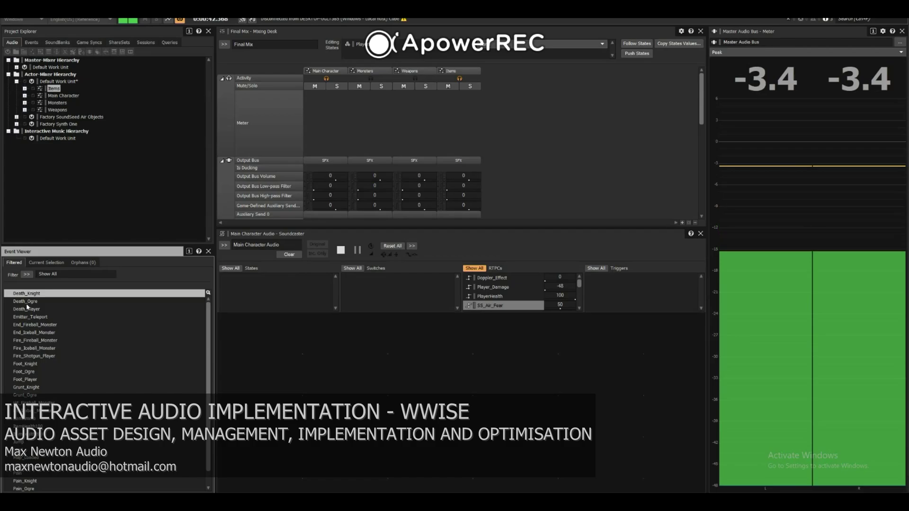
{"action": "key", "text": "Down"}
{"action": "key", "text": "space"}
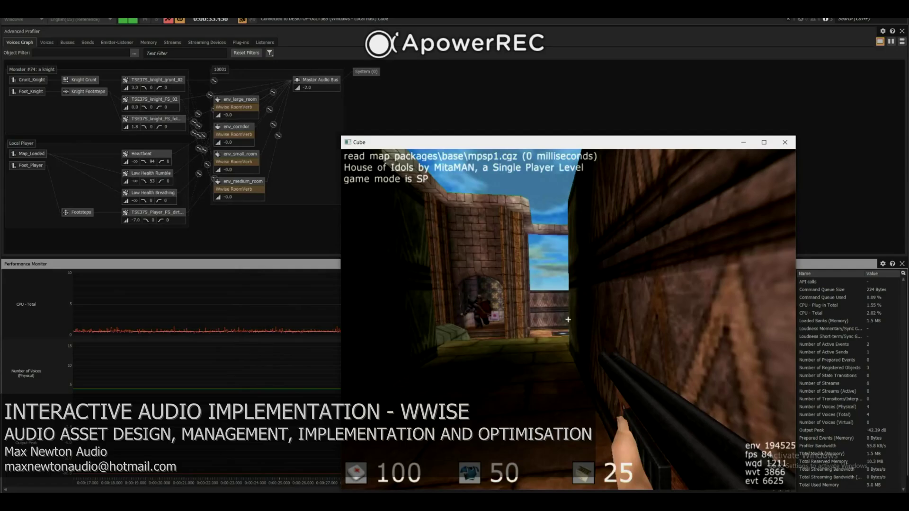
- Fire the shotgun at the knight in the Cube game while monitoring the active voices in the Wwise Voices Graph
{"action": "left_click", "coordinate": [568, 319]}
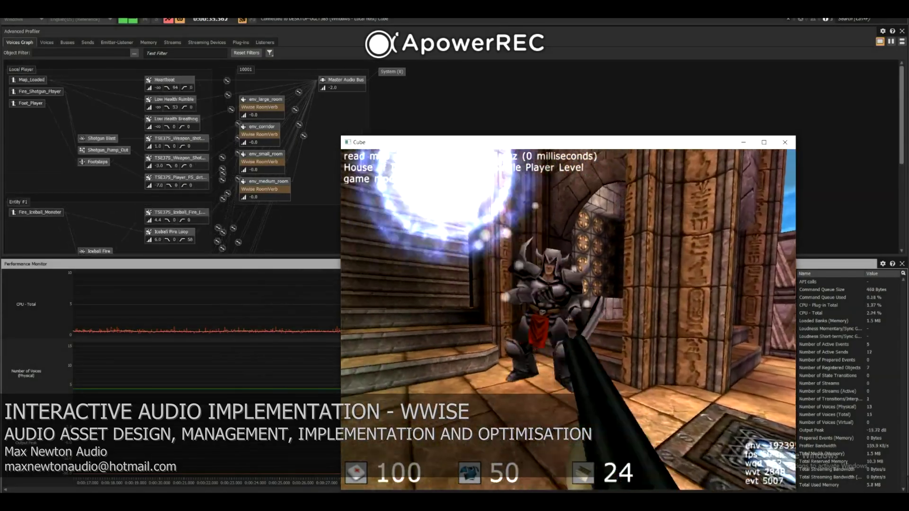
{"action": "left_click", "coordinate": [568, 319]}
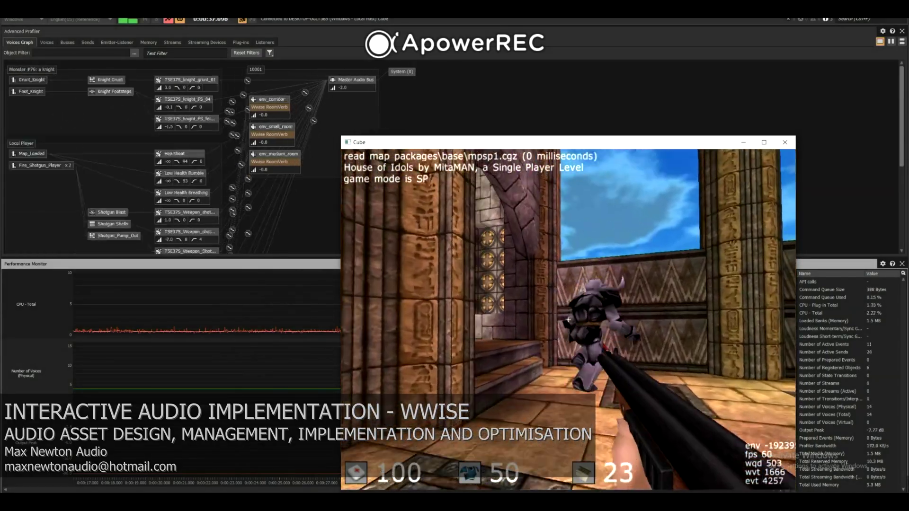
{"action": "left_click", "coordinate": [568, 320]}
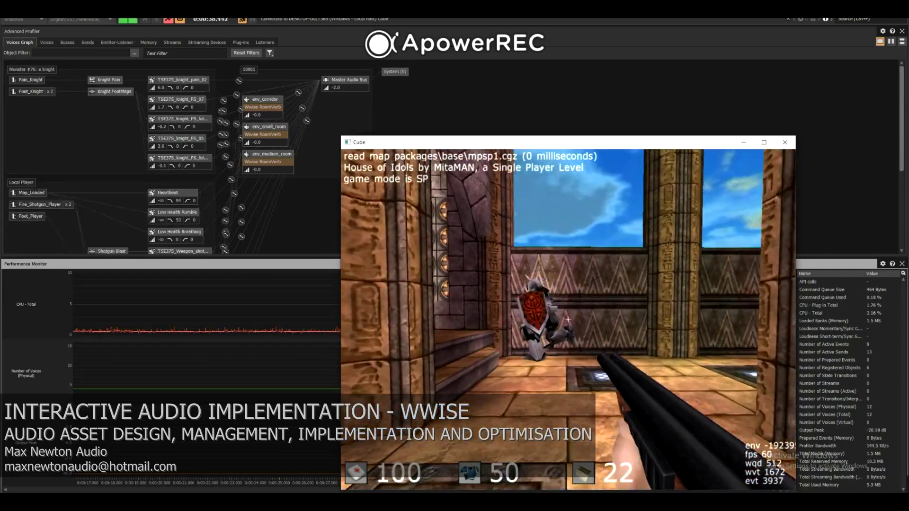
{"action": "left_click", "coordinate": [568, 319]}
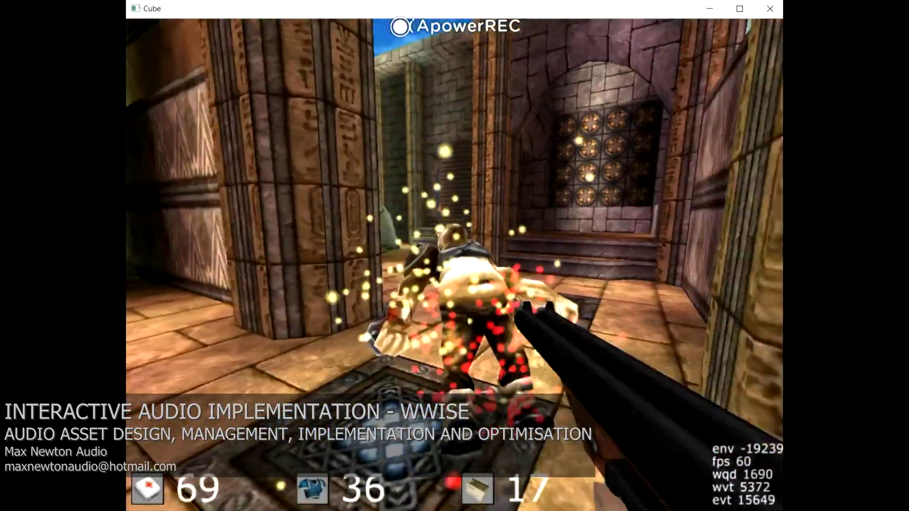
{"action": "key", "text": "w"}
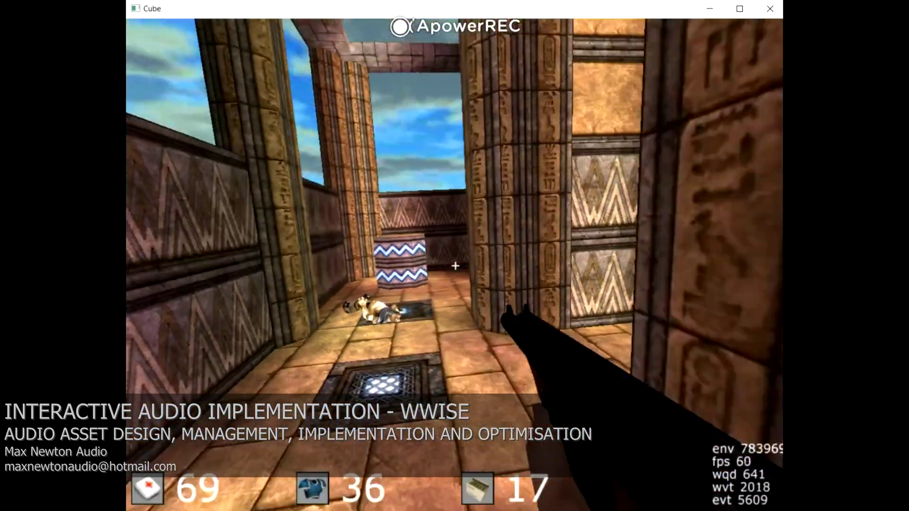
{"action": "key", "text": "w"}
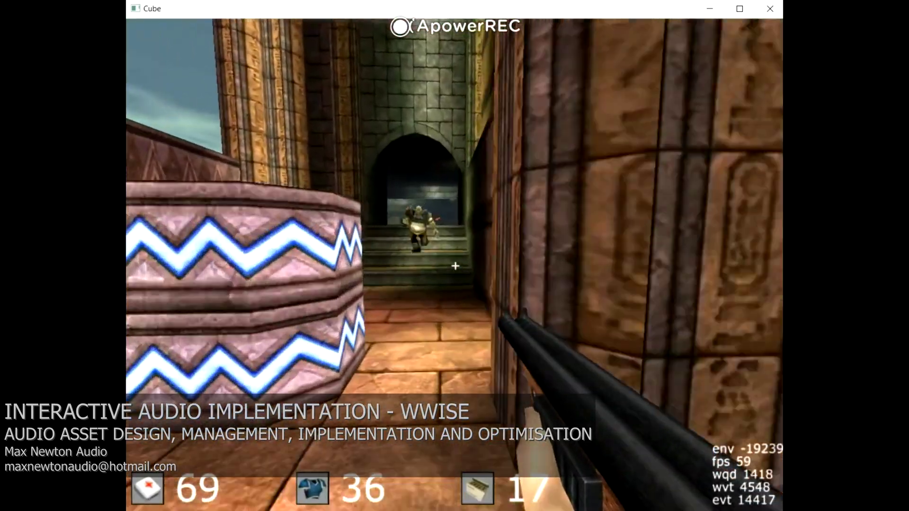
{"action": "left_click", "coordinate": [454, 263]}
{"action": "key", "text": "w"}
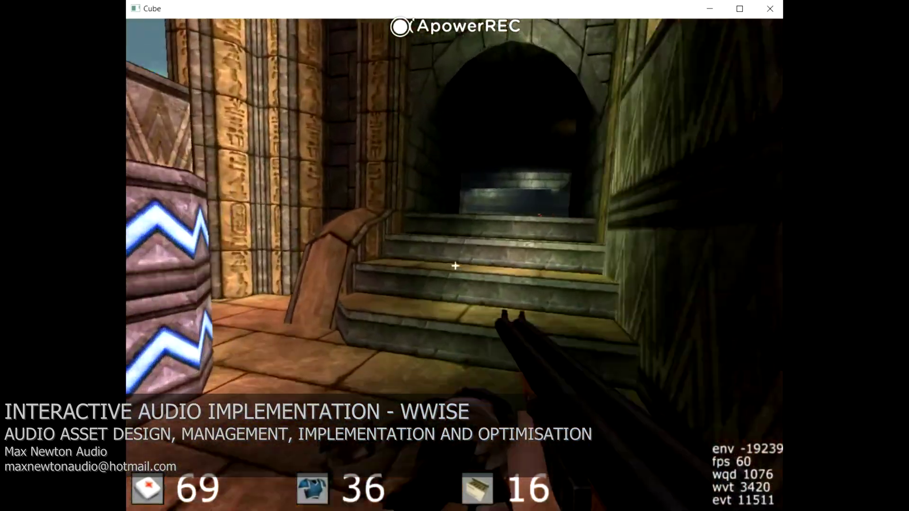
{"action": "key", "text": "w"}
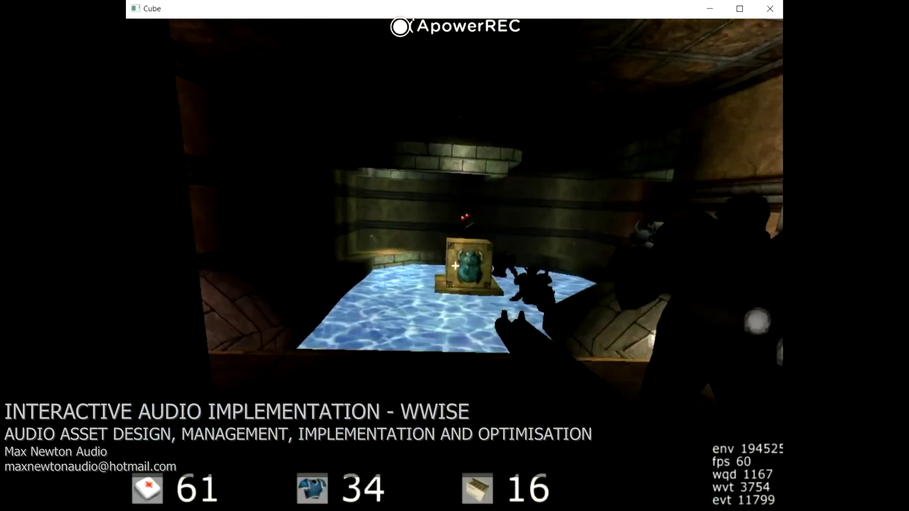
{"action": "key", "text": "w"}
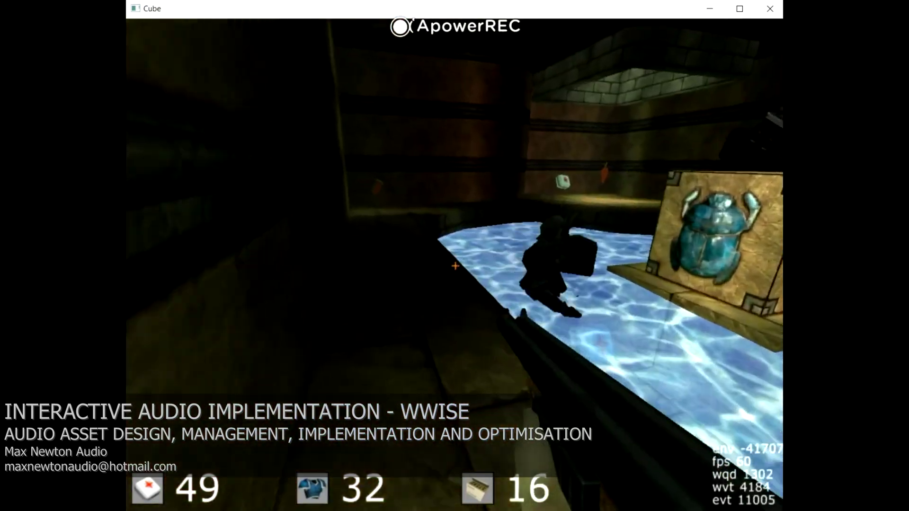
{"action": "left_click", "coordinate": [456, 266]}
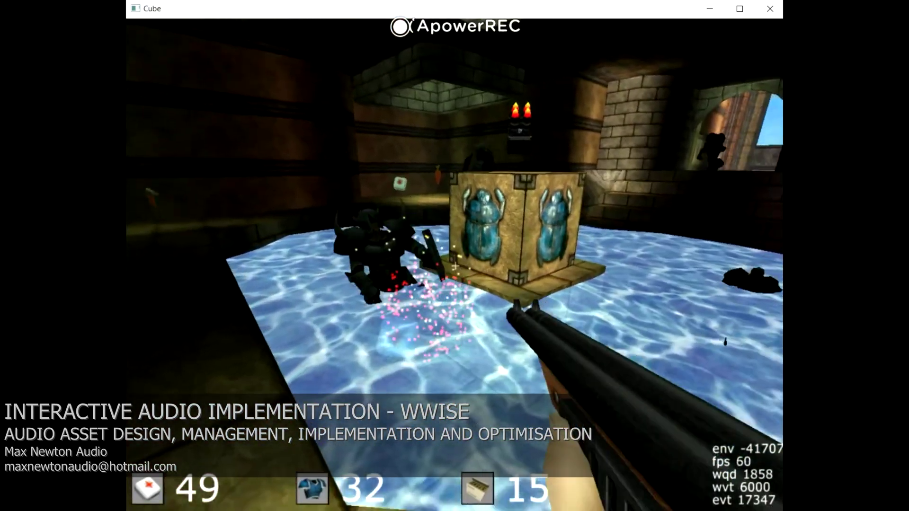
{"action": "key", "text": "w"}
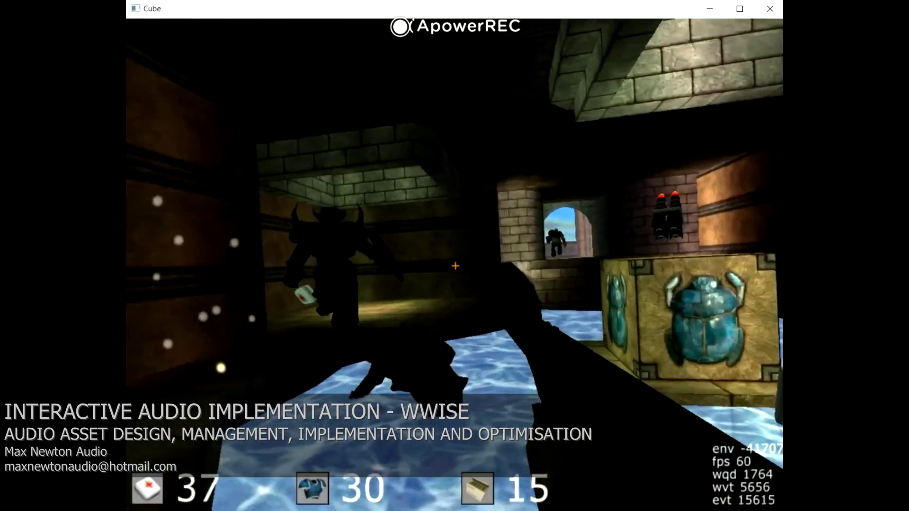
{"action": "left_click", "coordinate": [455, 266]}
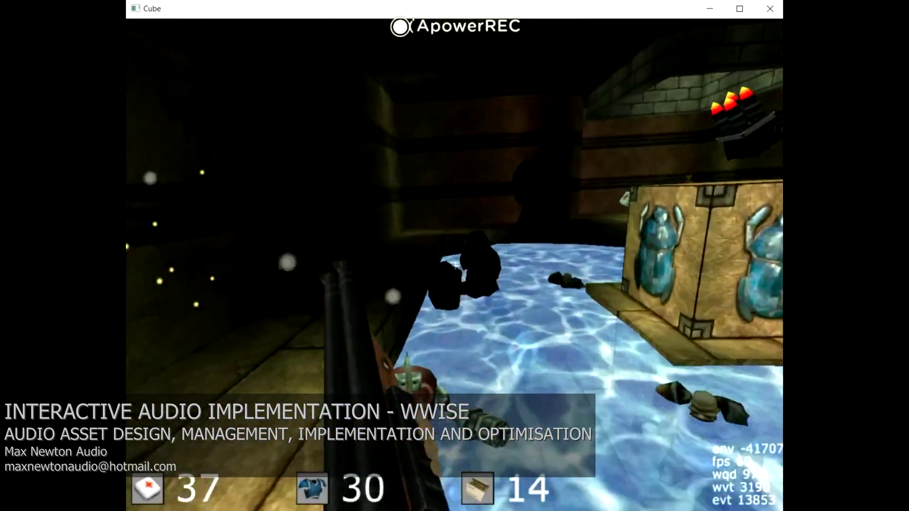
{"action": "left_click", "coordinate": [455, 266]}
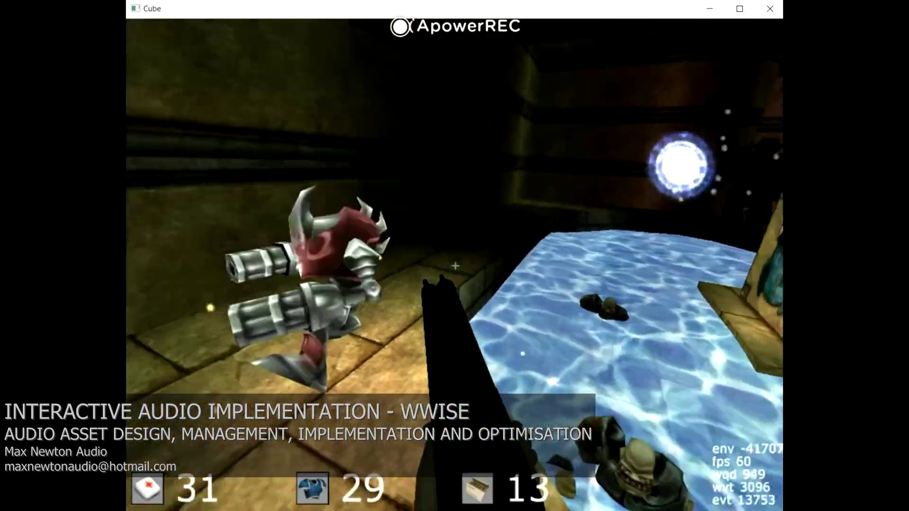
{"action": "left_click", "coordinate": [455, 266]}
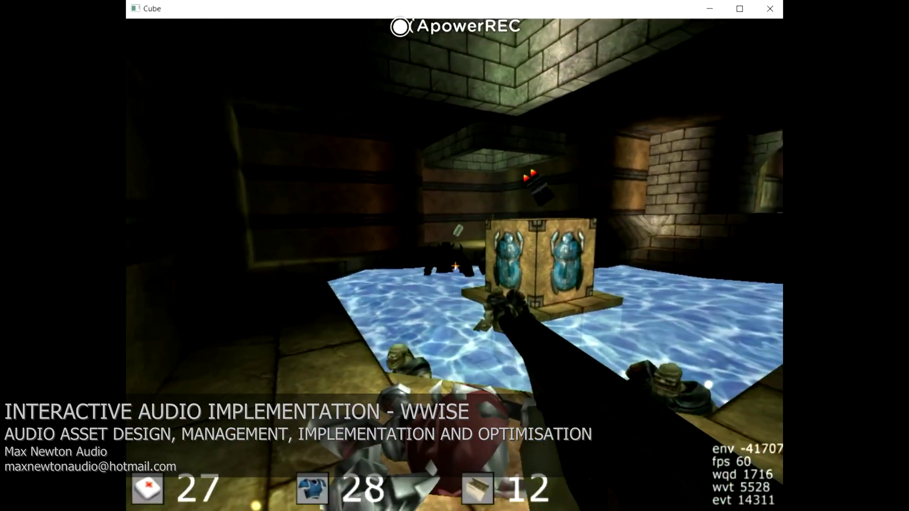
{"action": "left_click", "coordinate": [456, 266]}
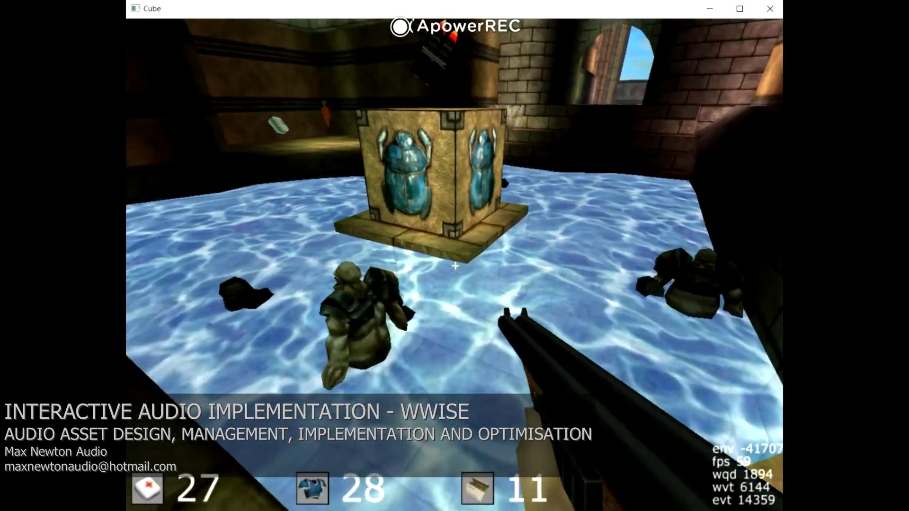